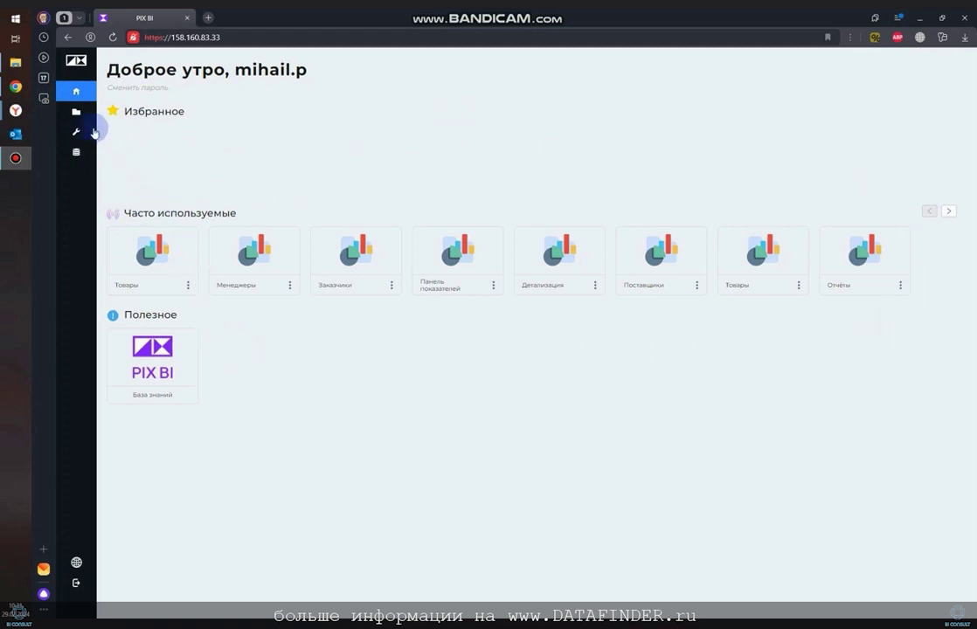
Look through the personal directory and the administration section, including the administrator access rules
click(76, 111)
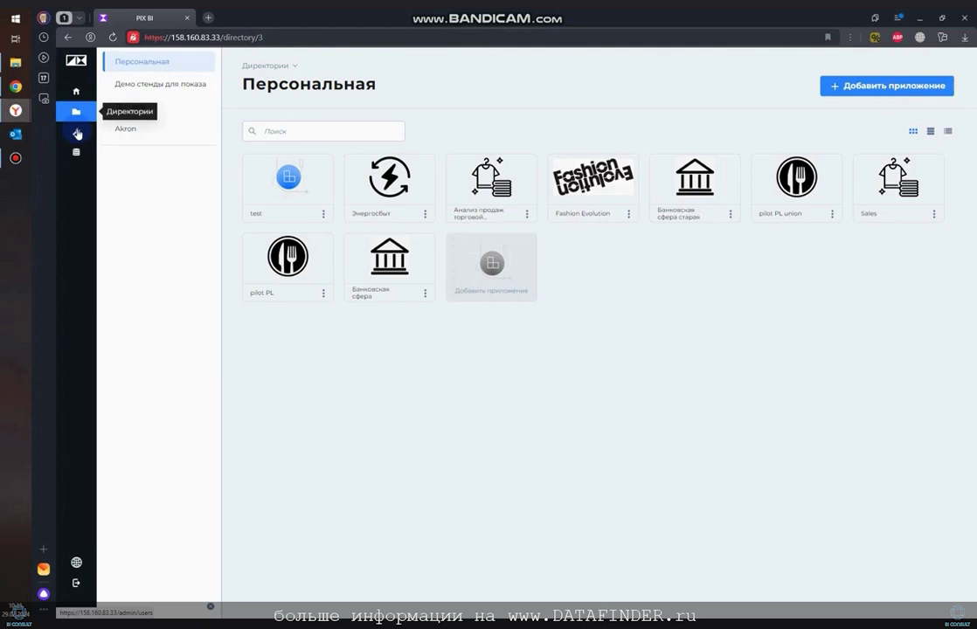
click(76, 132)
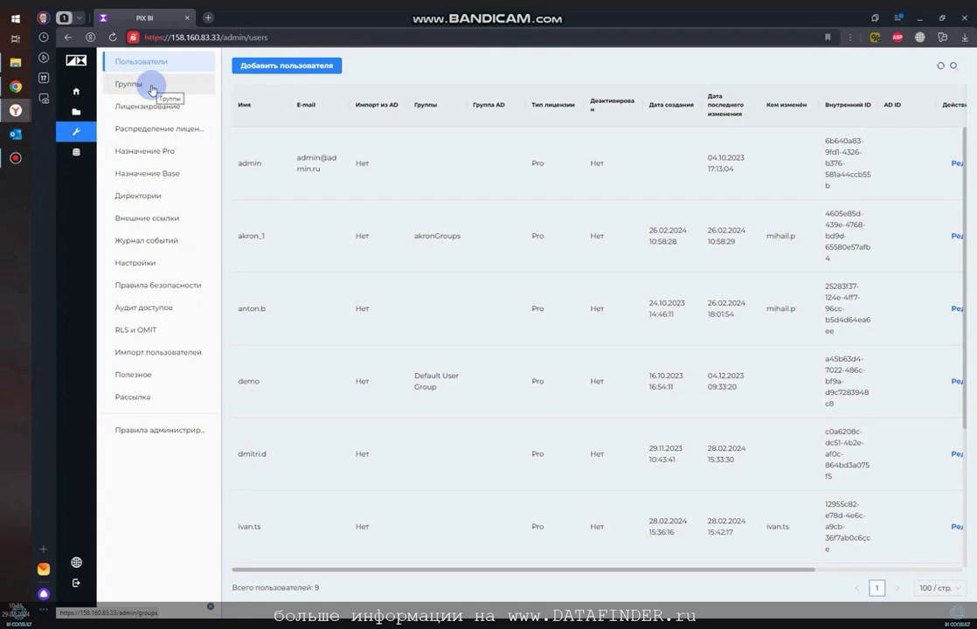
click(159, 428)
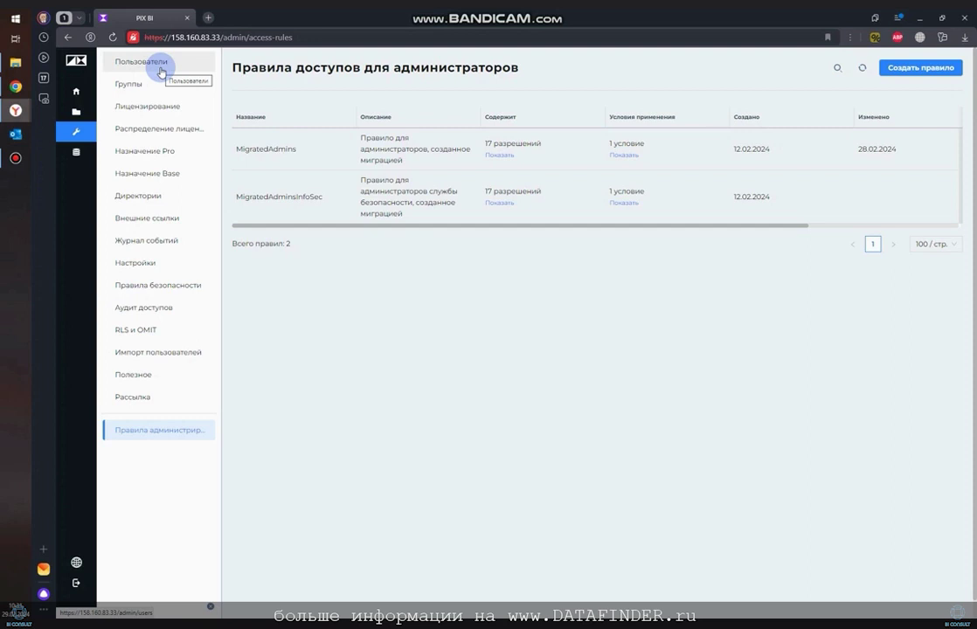
In the datasets section, review the source types offered for a new source connection, then close the dialog without creating one
click(77, 153)
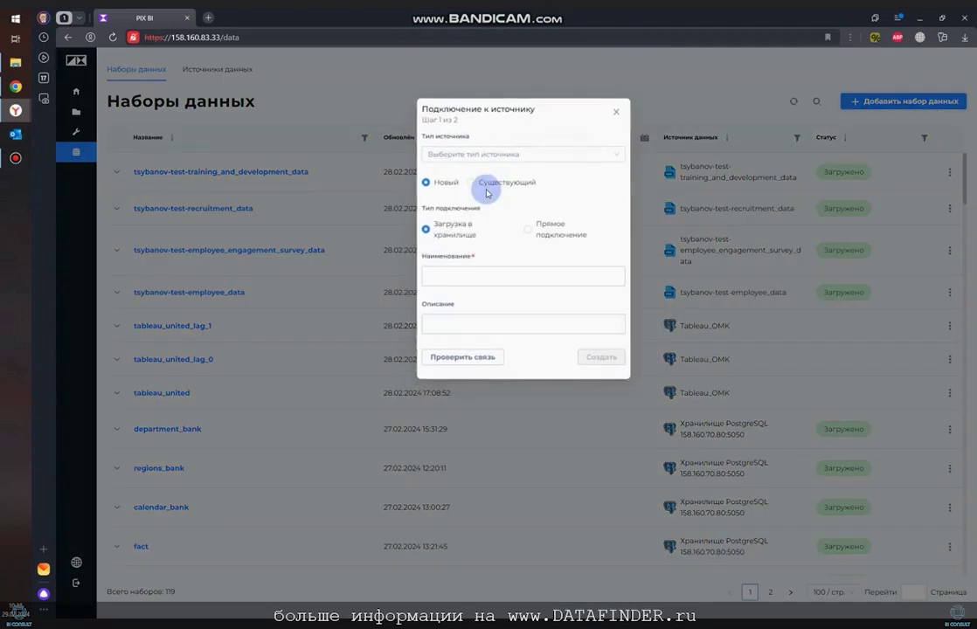
click(466, 156)
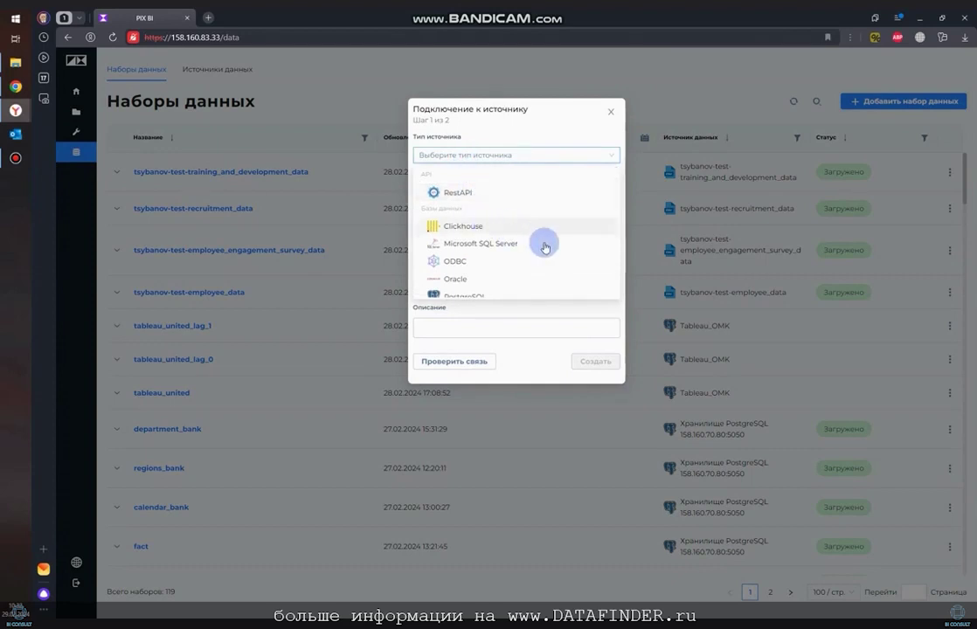
scroll(545, 245, down, 1)
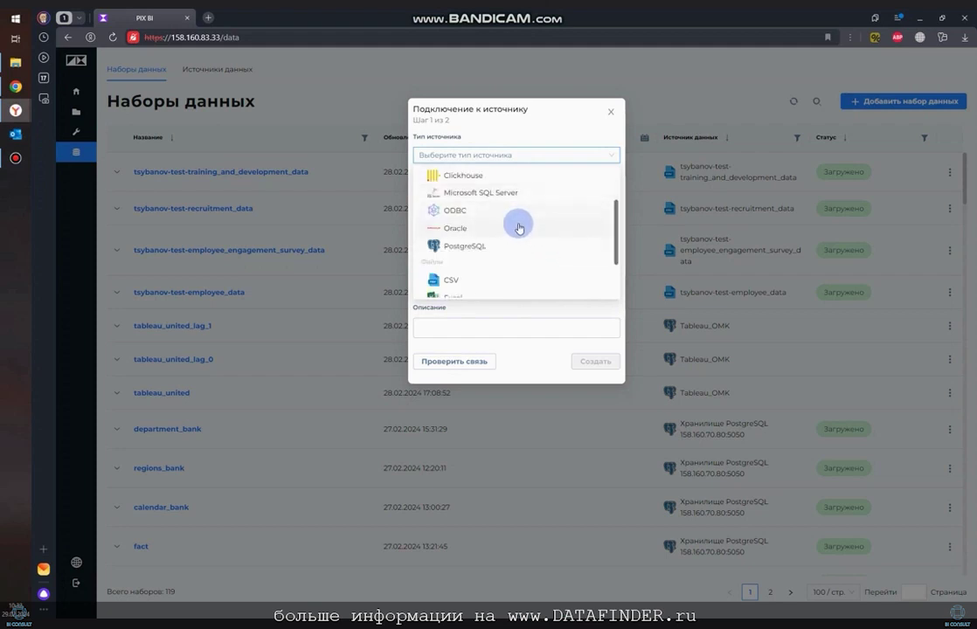
scroll(504, 242, down, 1)
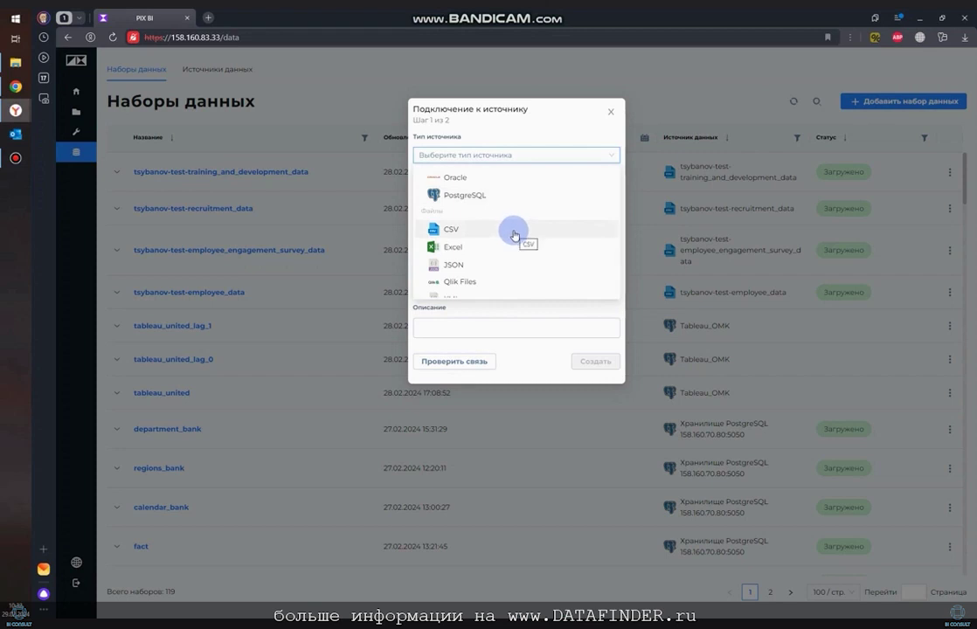
scroll(513, 229, down, 1)
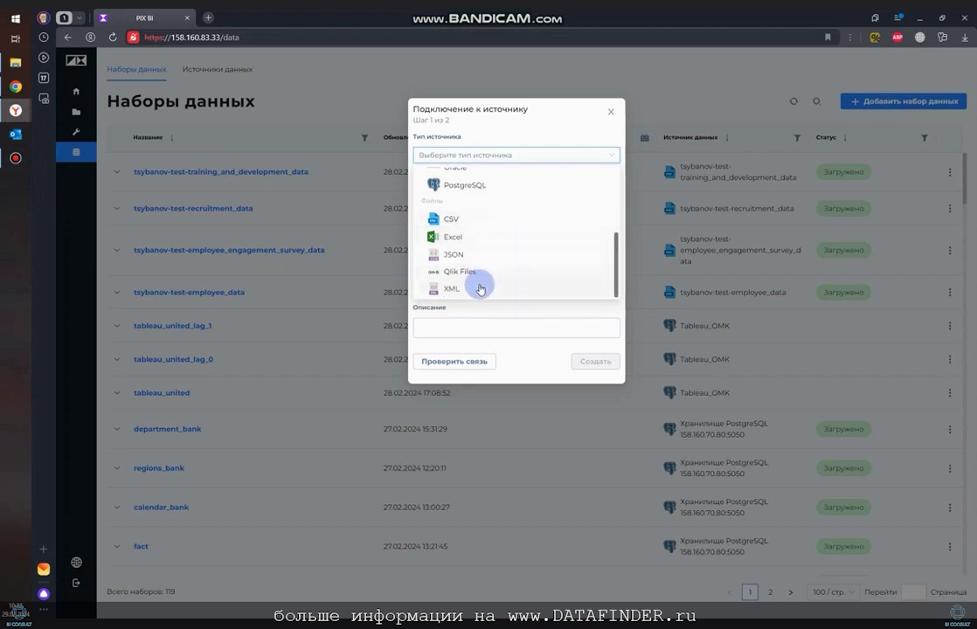
click(485, 316)
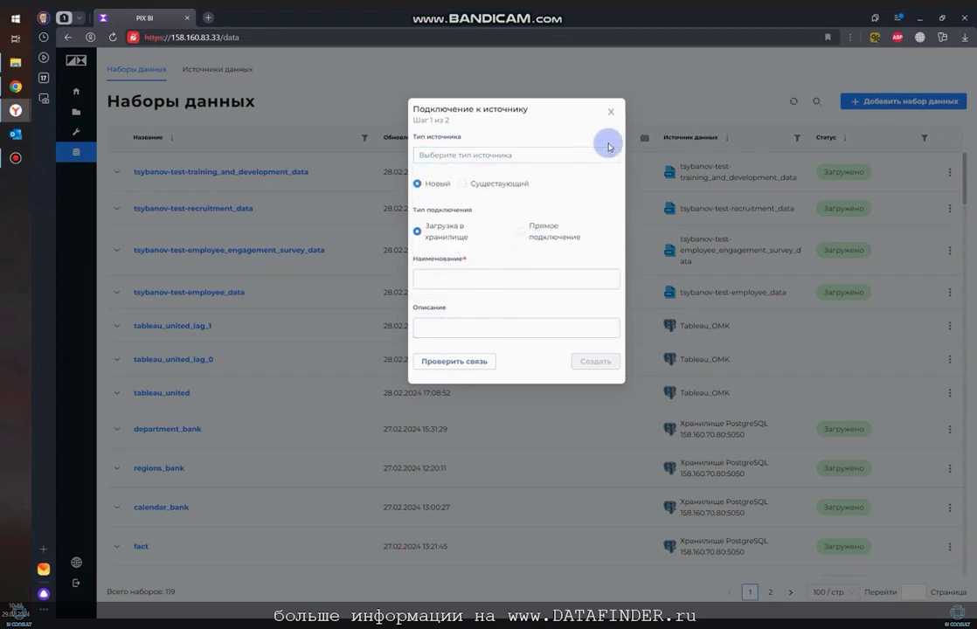
click(610, 116)
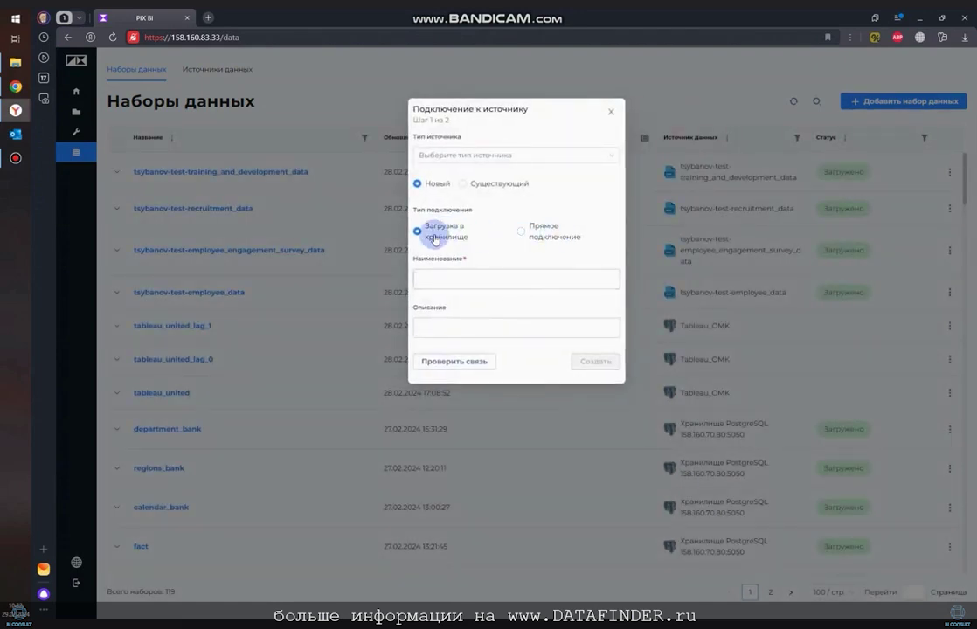
click(611, 111)
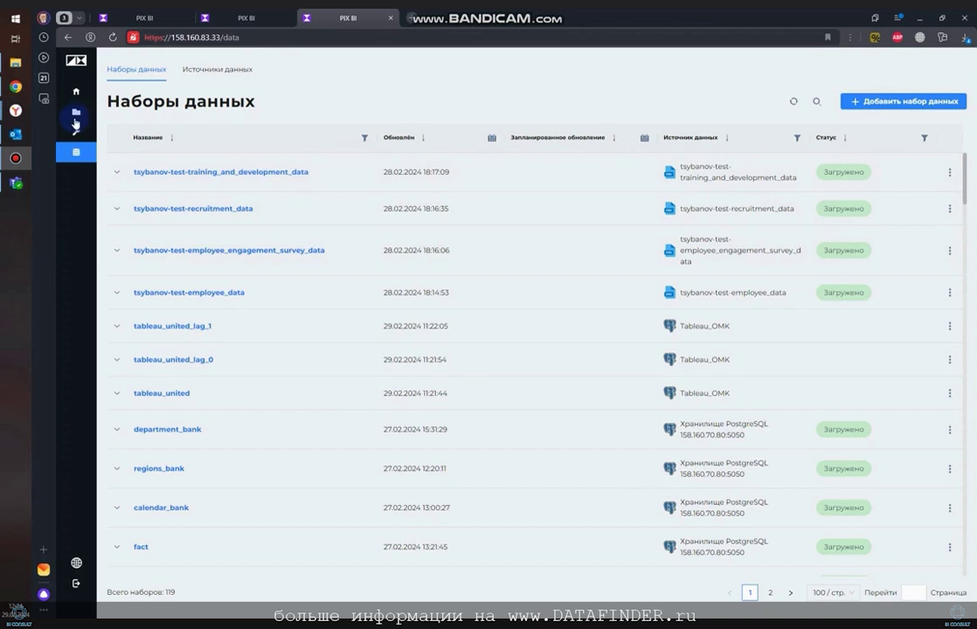
Open the Fashion Evolution application from the personal directory
click(75, 117)
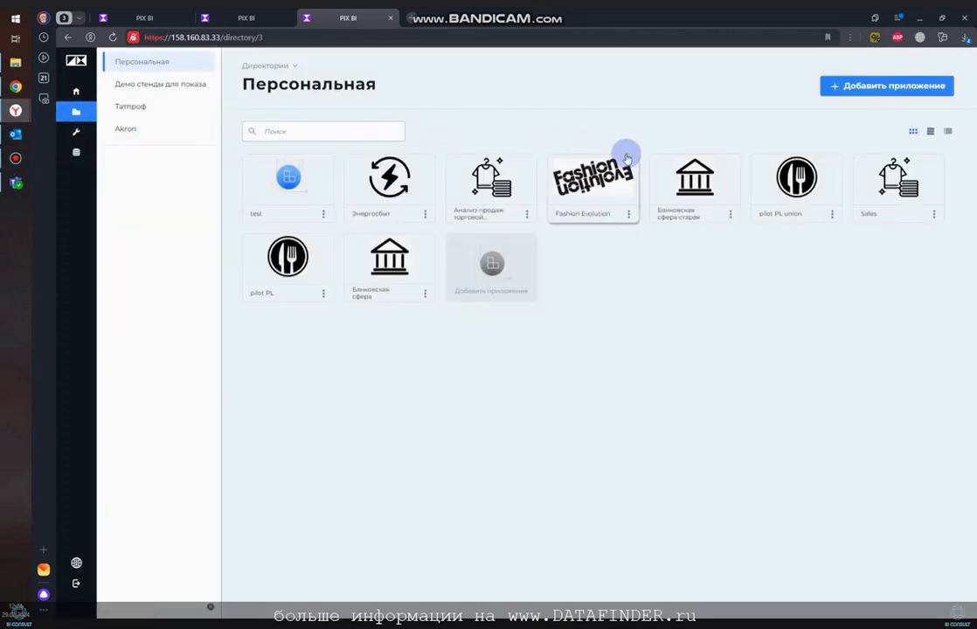
click(603, 172)
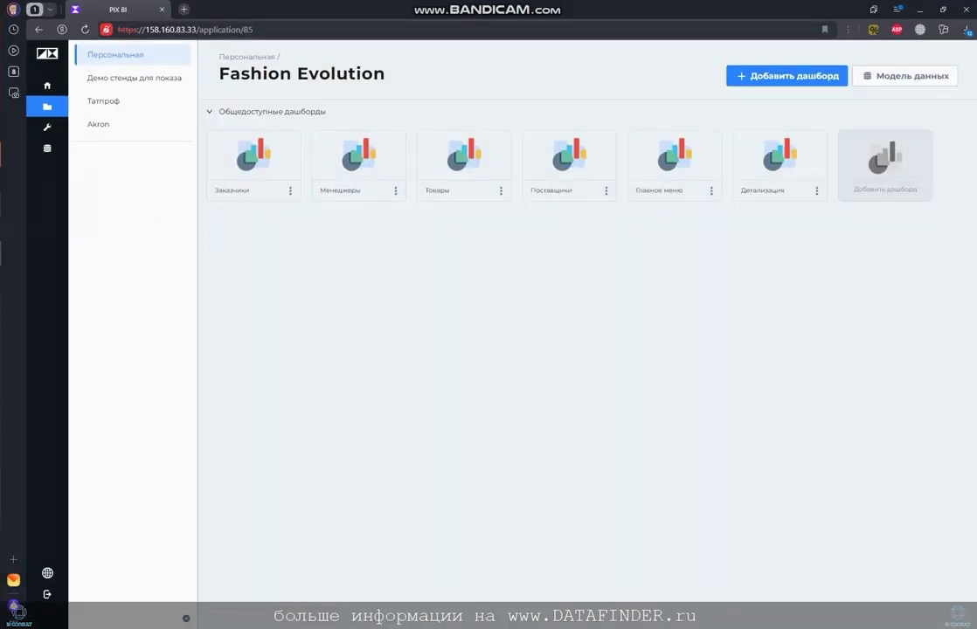
Switch to the Word document with the Fashion Evolution assignment and read its list of business questions
mouse_move(1, 184)
click(57, 210)
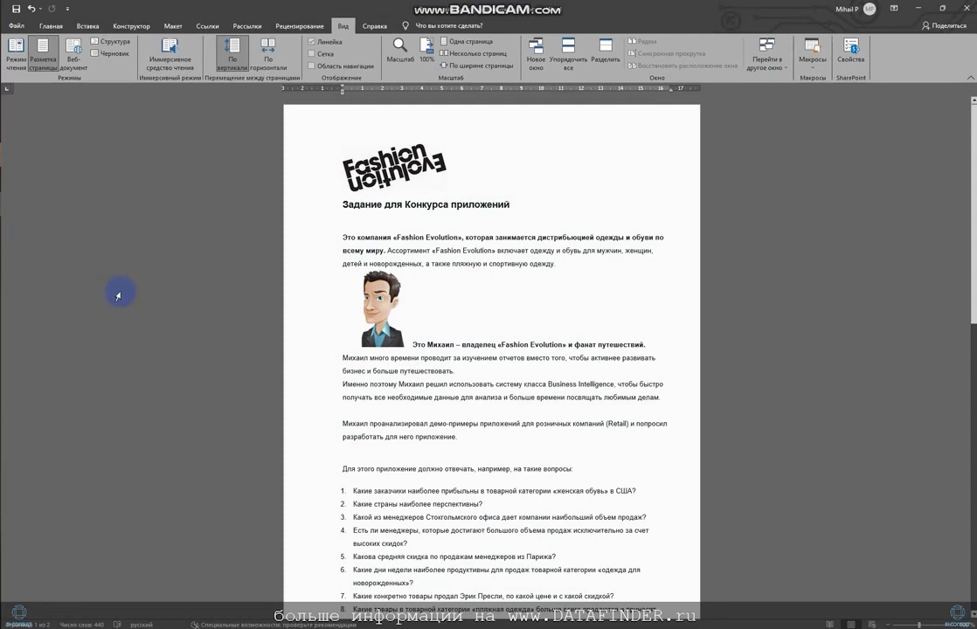
scroll(598, 288, down, 4)
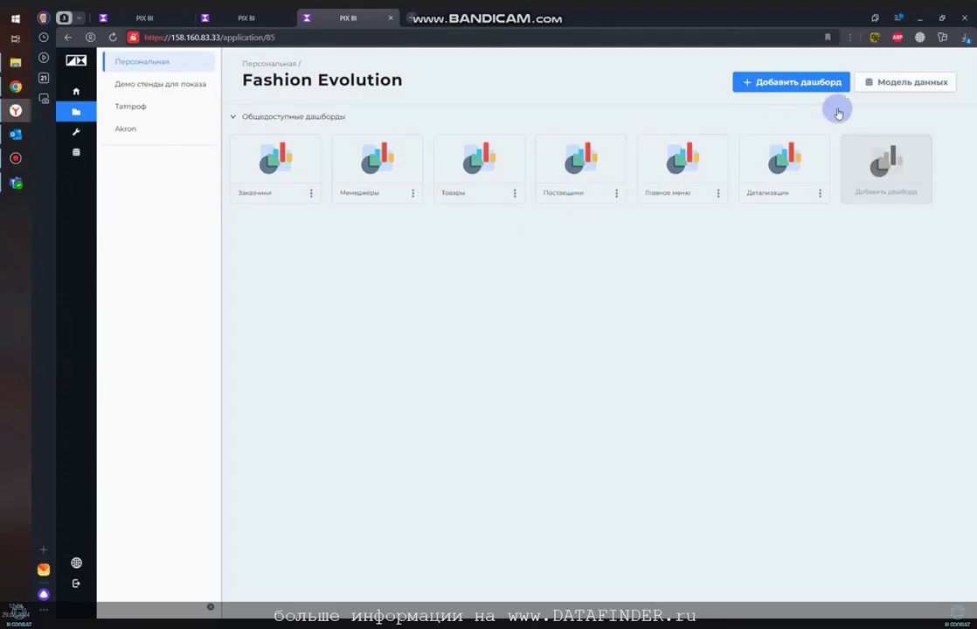
Back in PIX BI, open the Fashion Evolution data model and examine the links between its tables
click(872, 88)
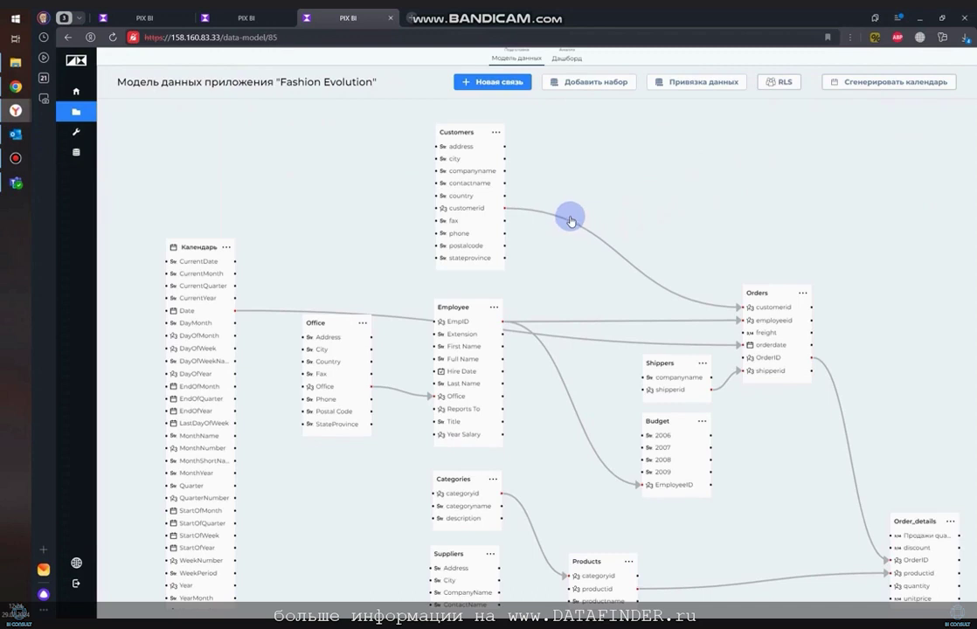
drag(578, 262, 547, 162)
drag(717, 420, 701, 427)
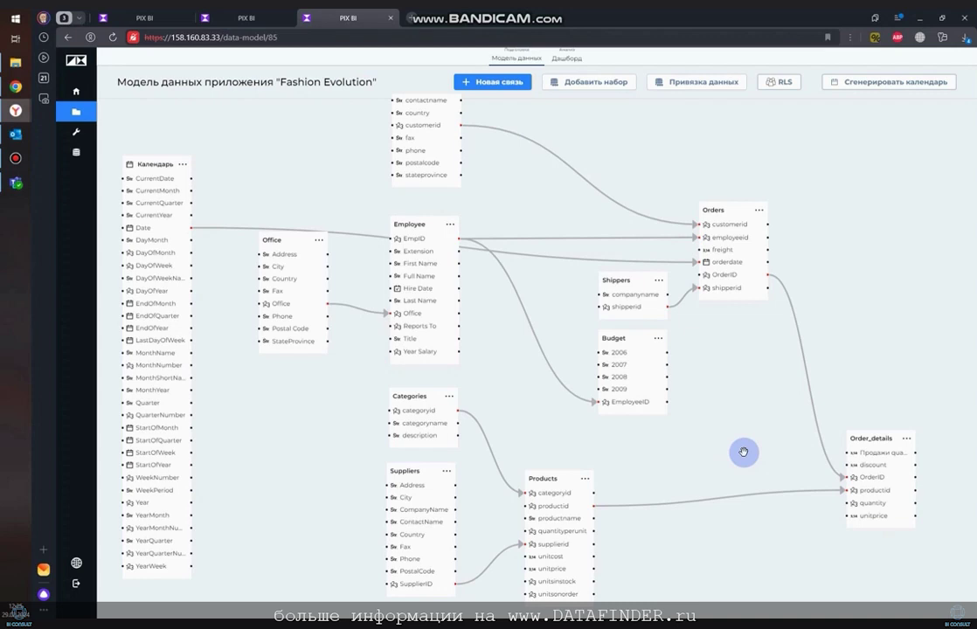
drag(726, 378, 680, 426)
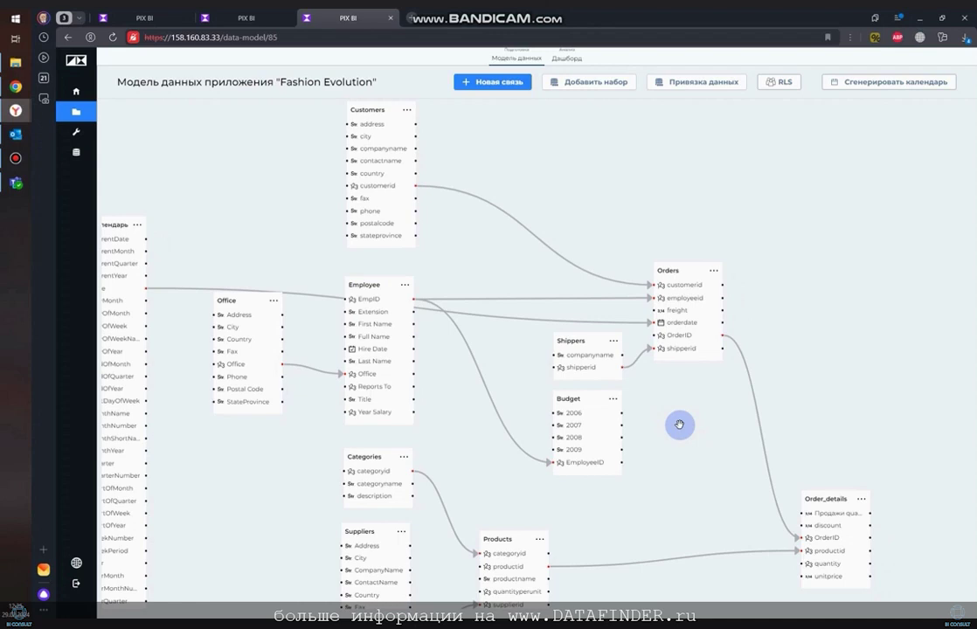
drag(679, 425, 701, 402)
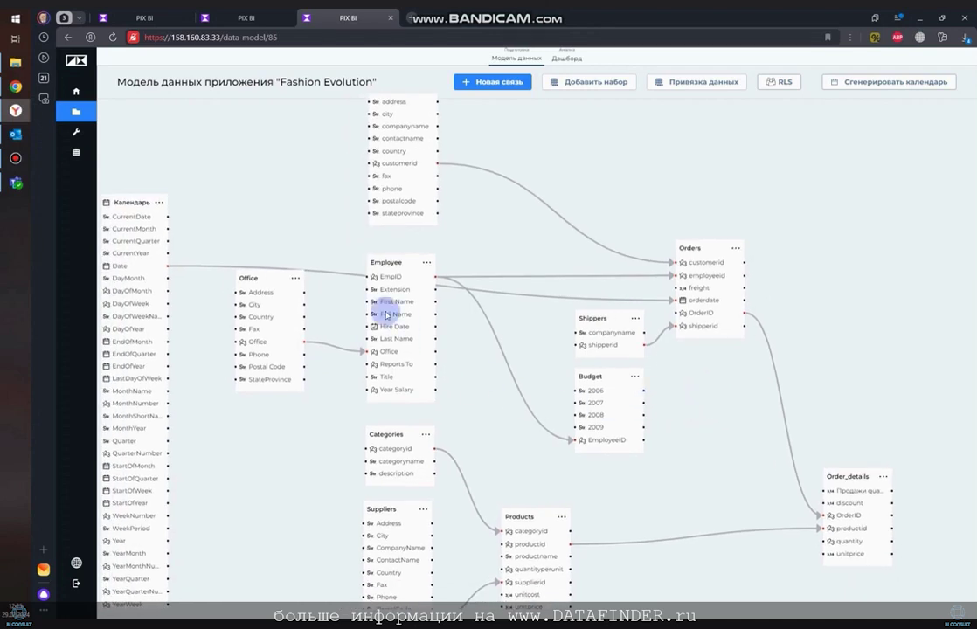
Preview the data of the Office table in the data model and close the preview
drag(322, 235, 267, 350)
click(268, 339)
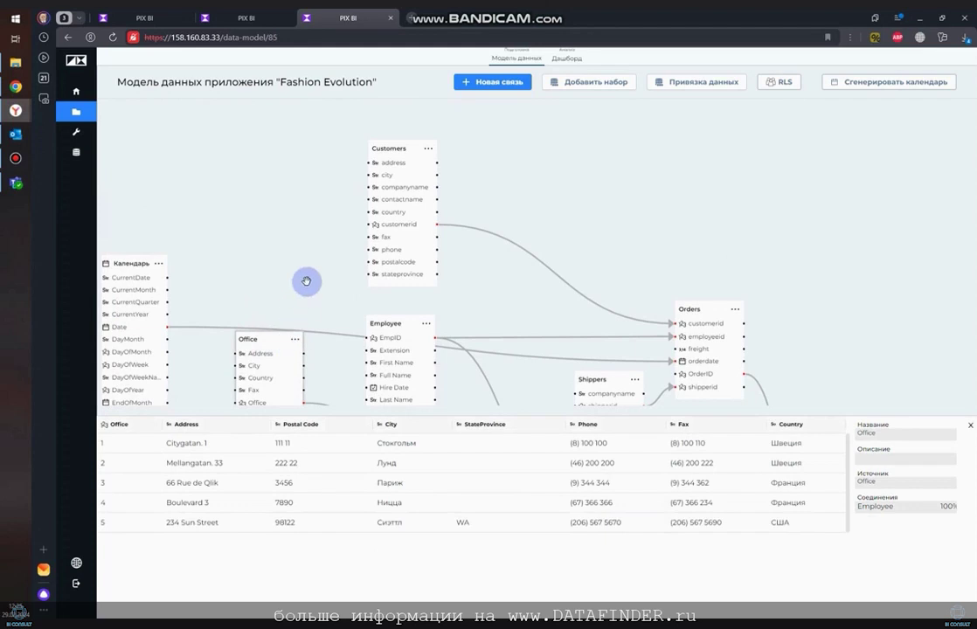
click(309, 235)
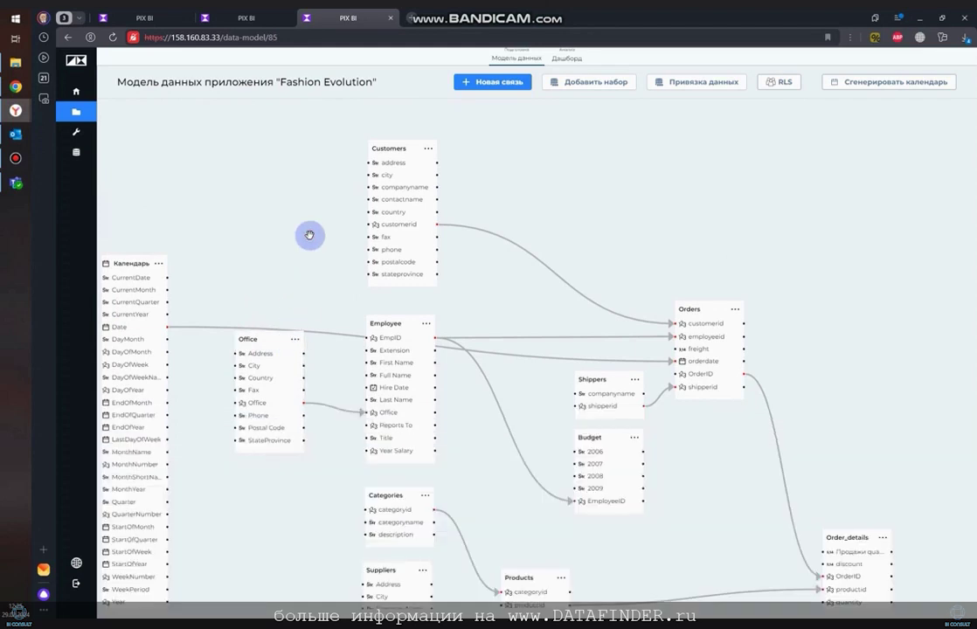
Open the Customers table's dataset editor and review its transformations, reload history and data preview
click(427, 148)
click(435, 160)
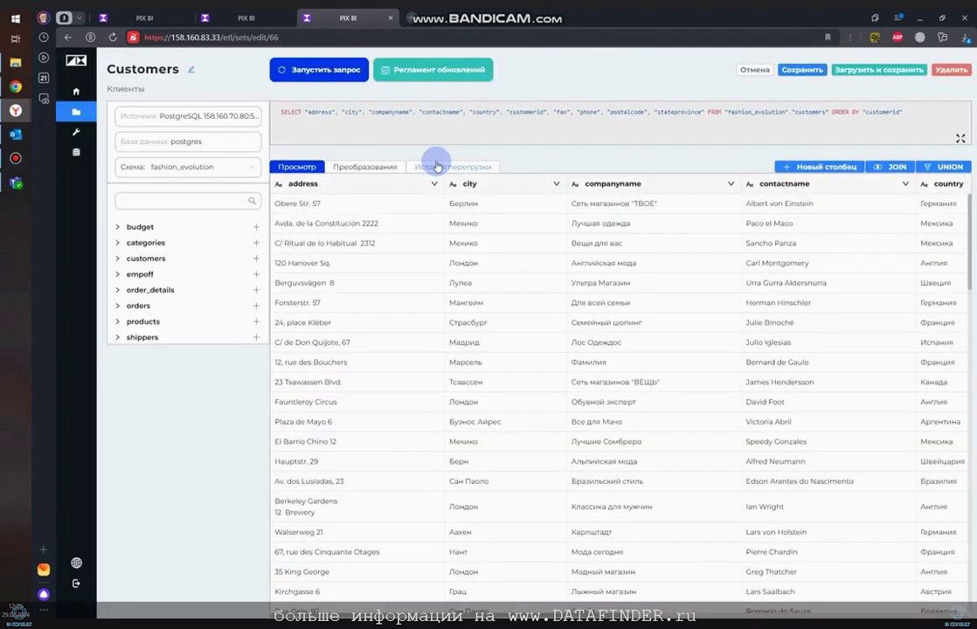
click(376, 166)
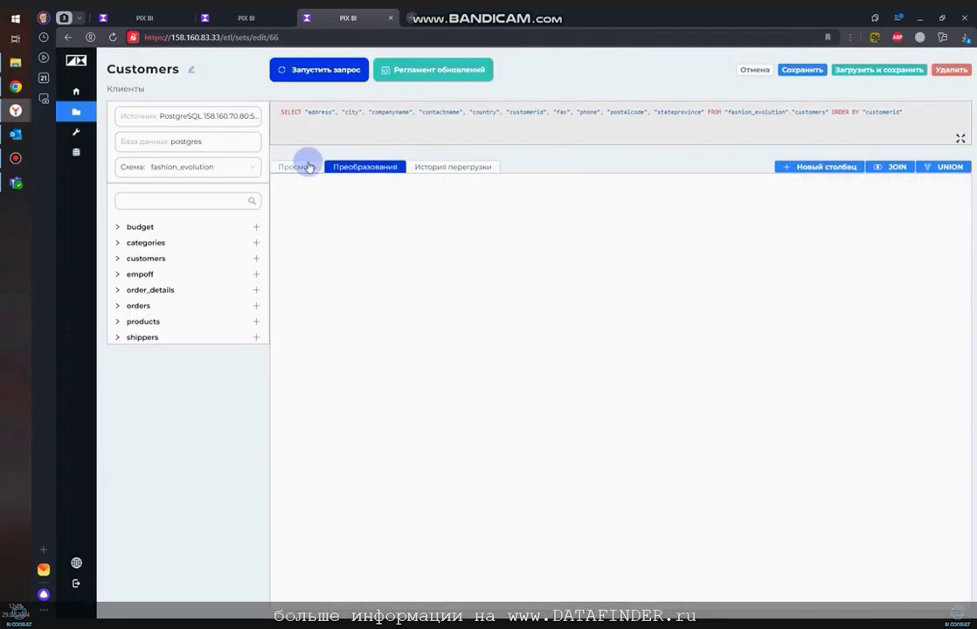
click(459, 166)
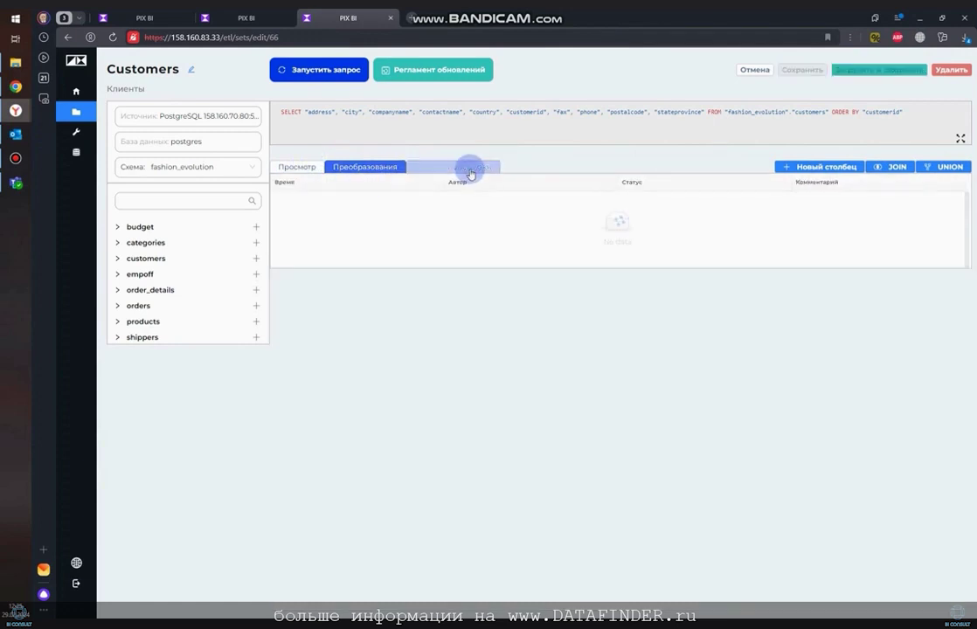
click(292, 167)
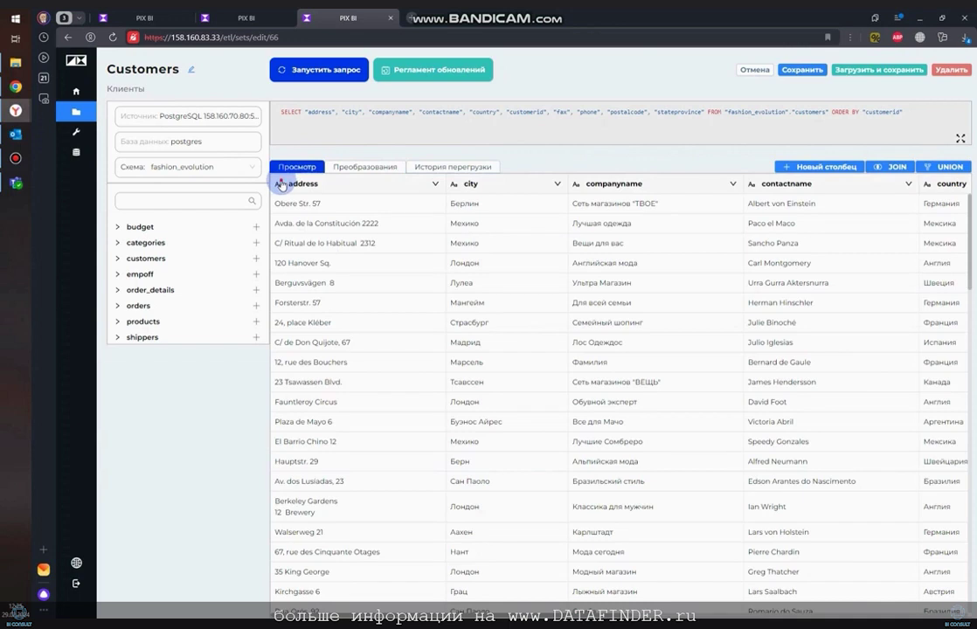
Examine the data types and column operations available for the address column, leaving the column unchanged
click(278, 186)
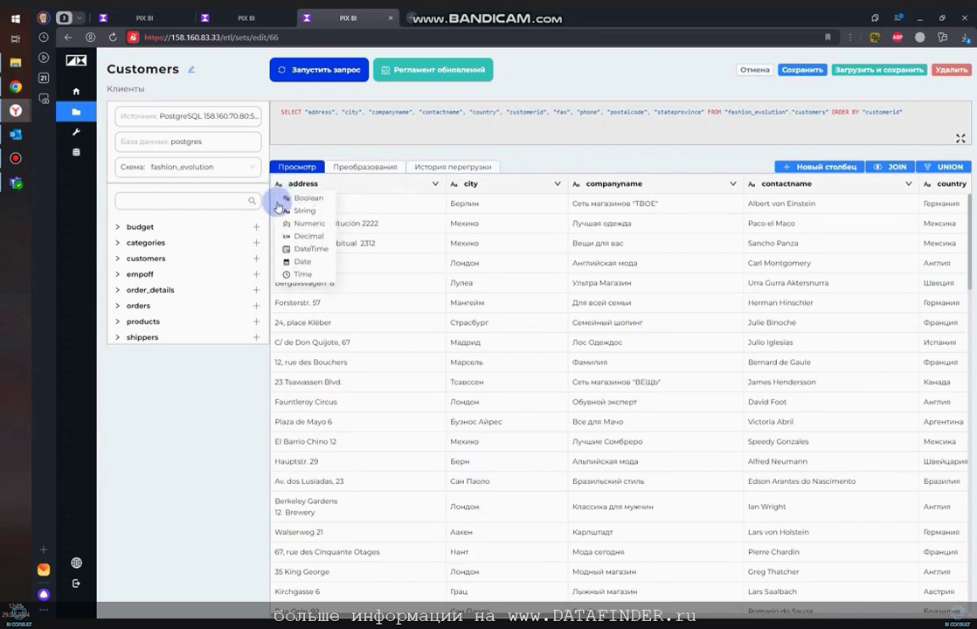
click(303, 185)
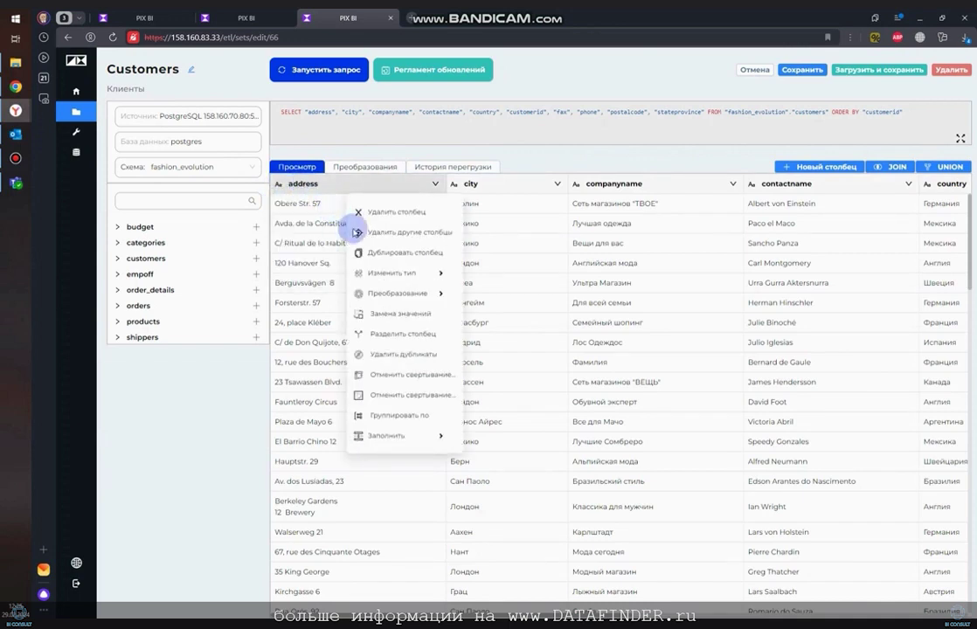
click(370, 133)
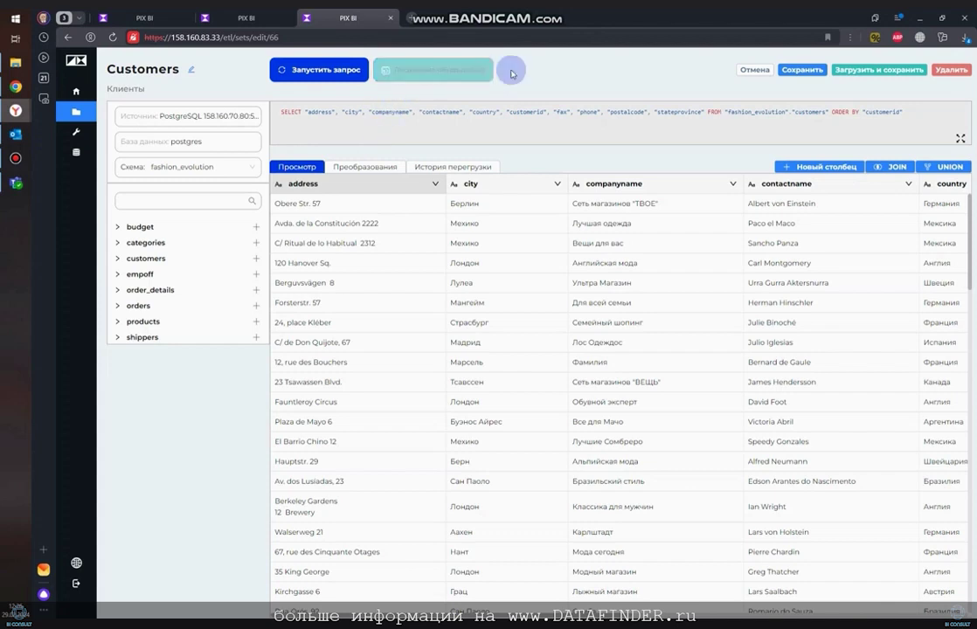
Leave the Customers dataset without saving and open the Главное меню dashboard of the Fashion Evolution application
click(756, 74)
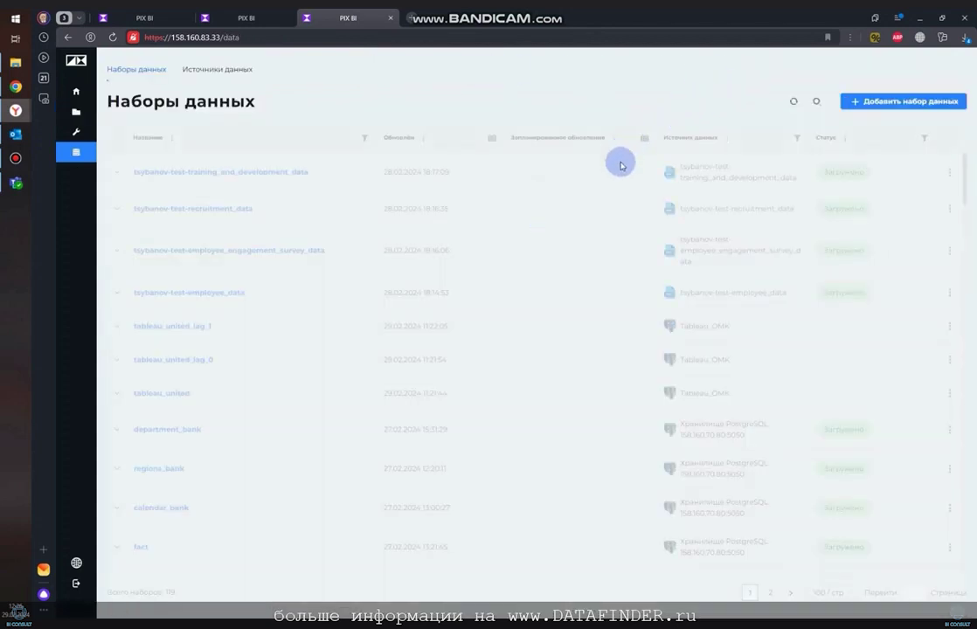
click(77, 112)
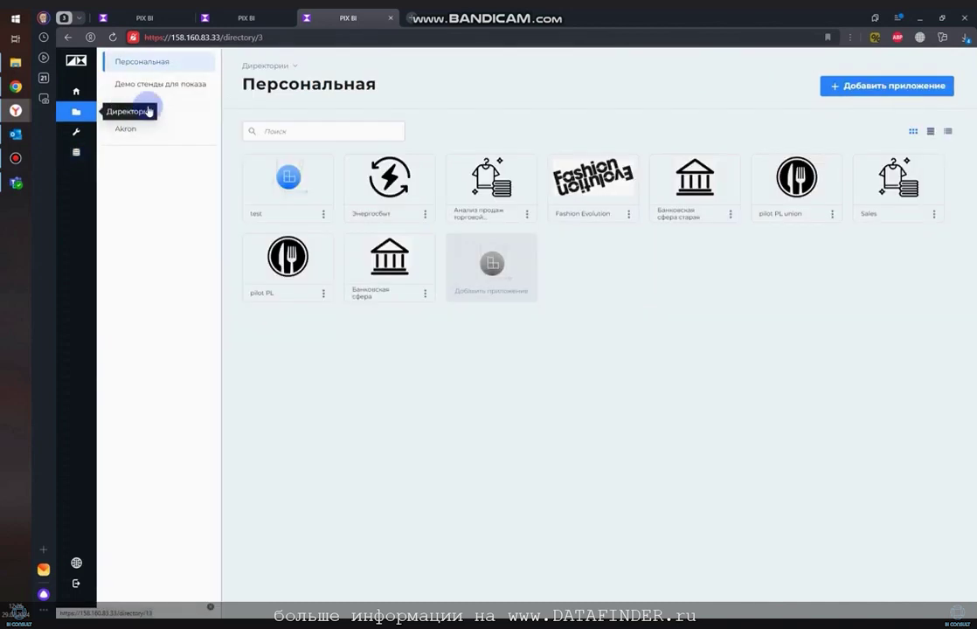
click(595, 179)
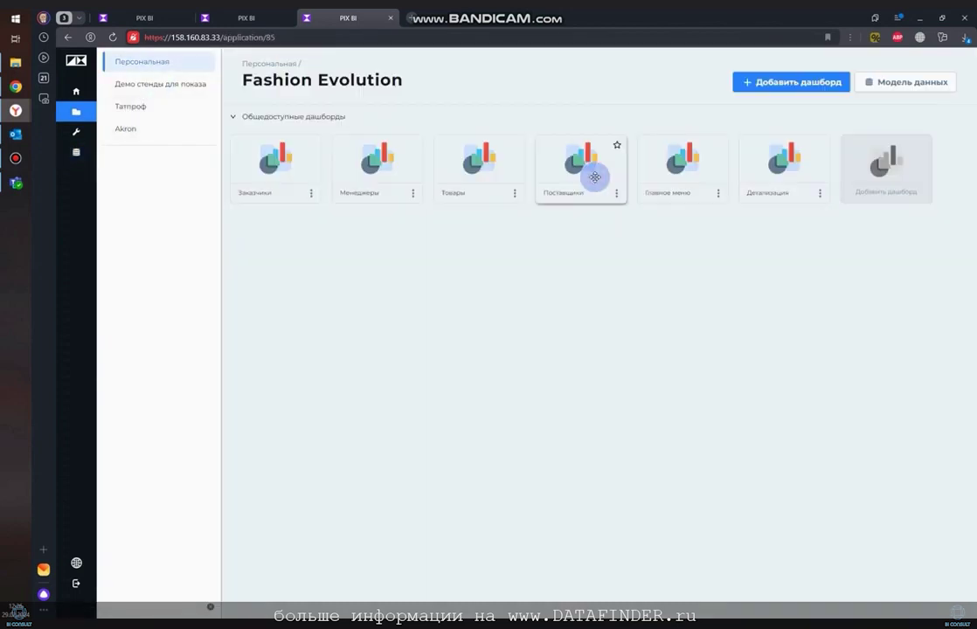
click(654, 163)
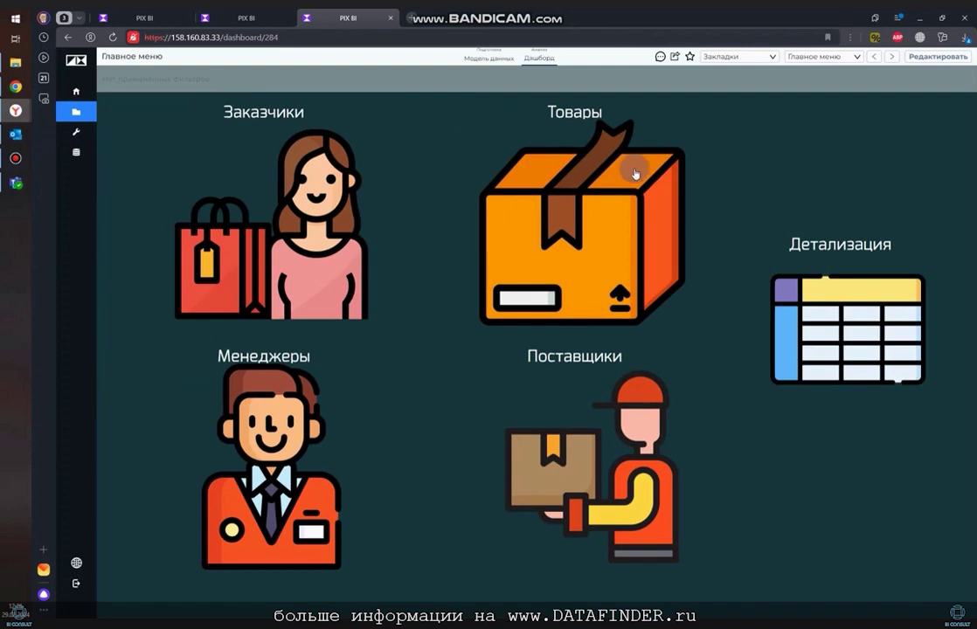
Go to the Заказчики dashboard and inspect the country prospects bar chart and the top sales by country pie chart
click(249, 190)
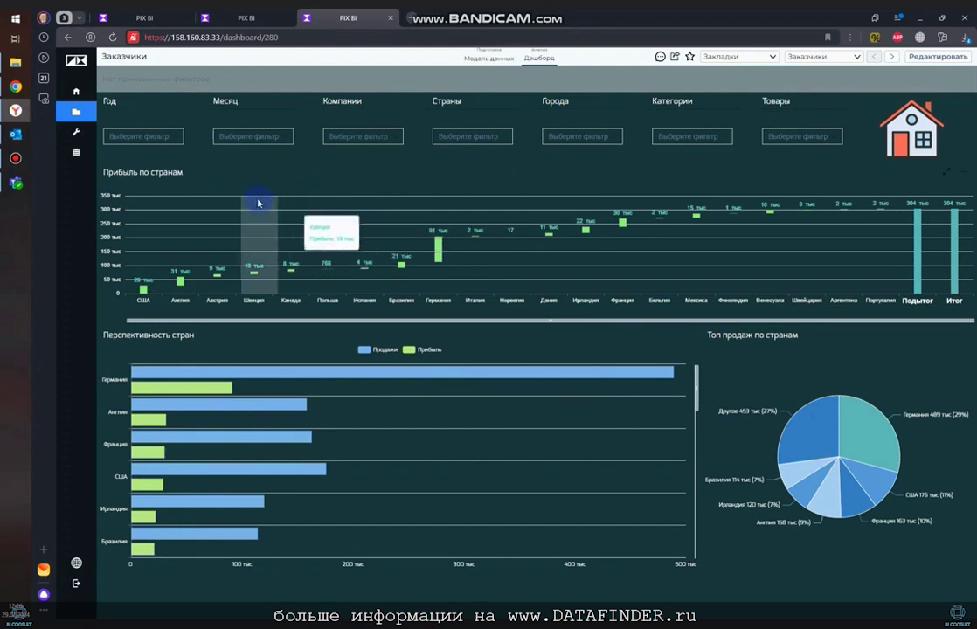
mouse_move(349, 377)
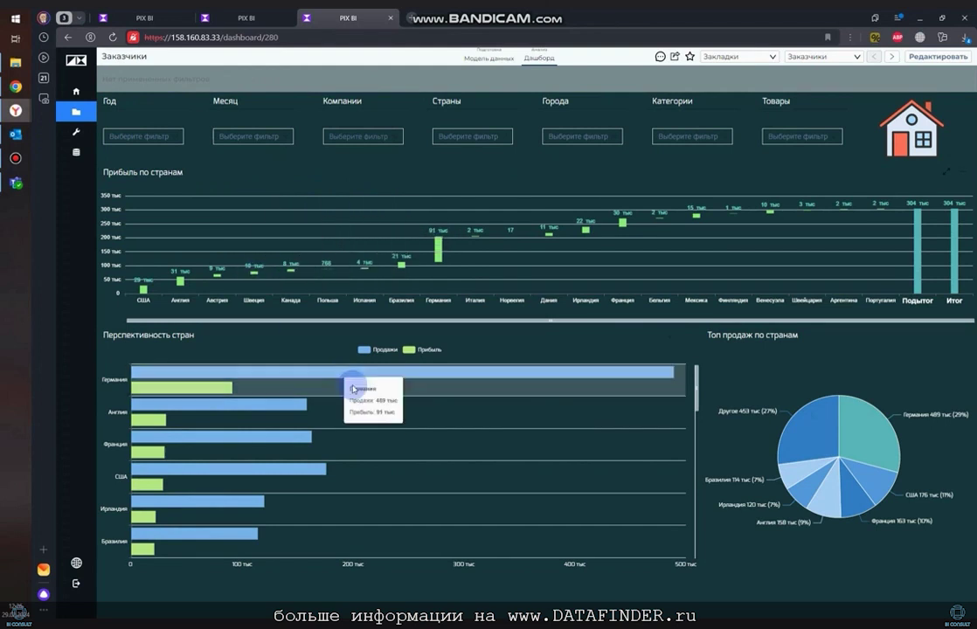
mouse_move(848, 423)
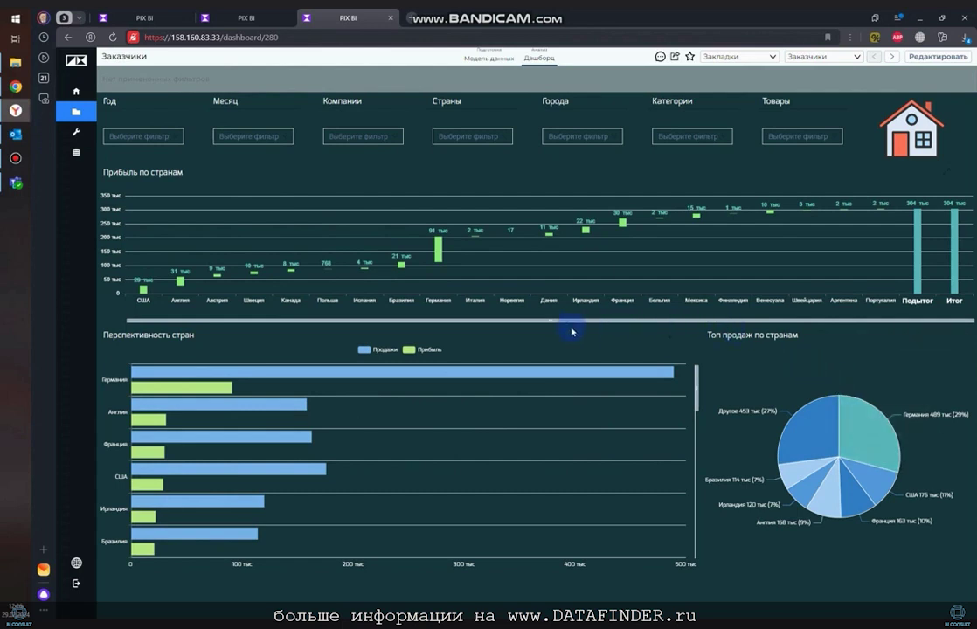
Filter the Заказчики dashboard by the company Автозапчасти and check the resulting charts
mouse_move(390, 260)
click(145, 135)
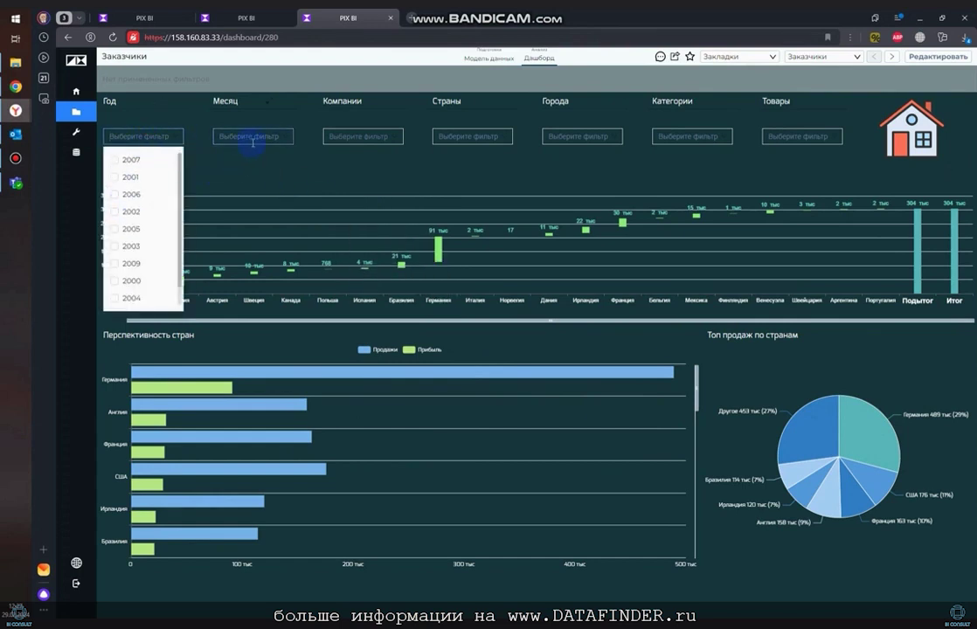
click(356, 137)
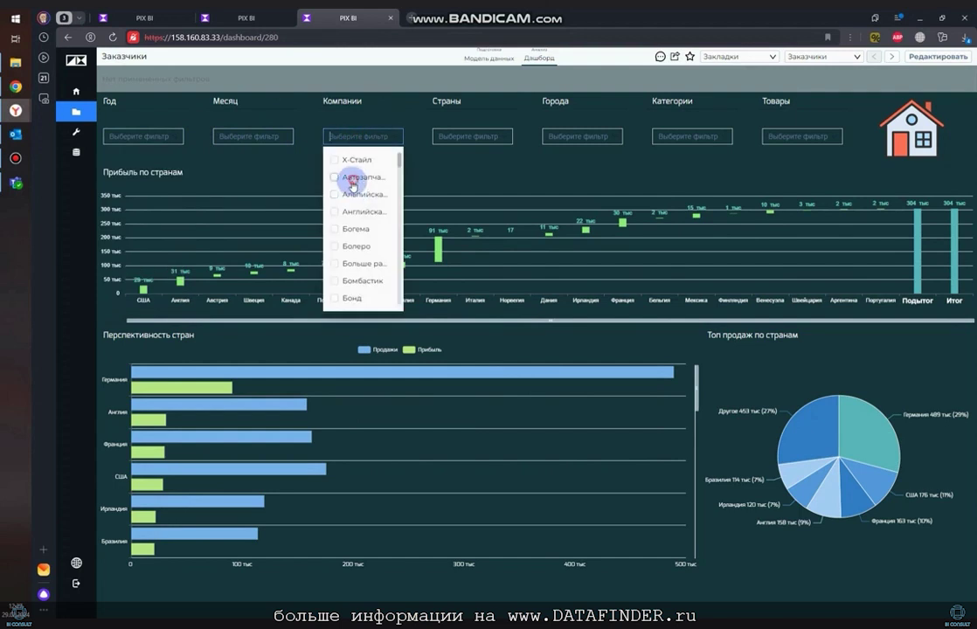
click(348, 178)
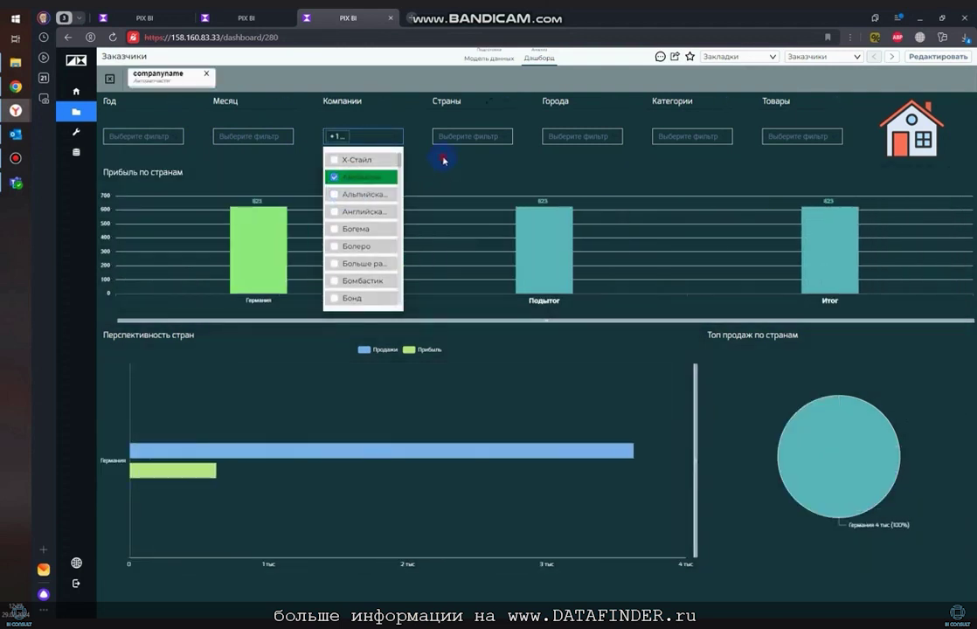
click(443, 161)
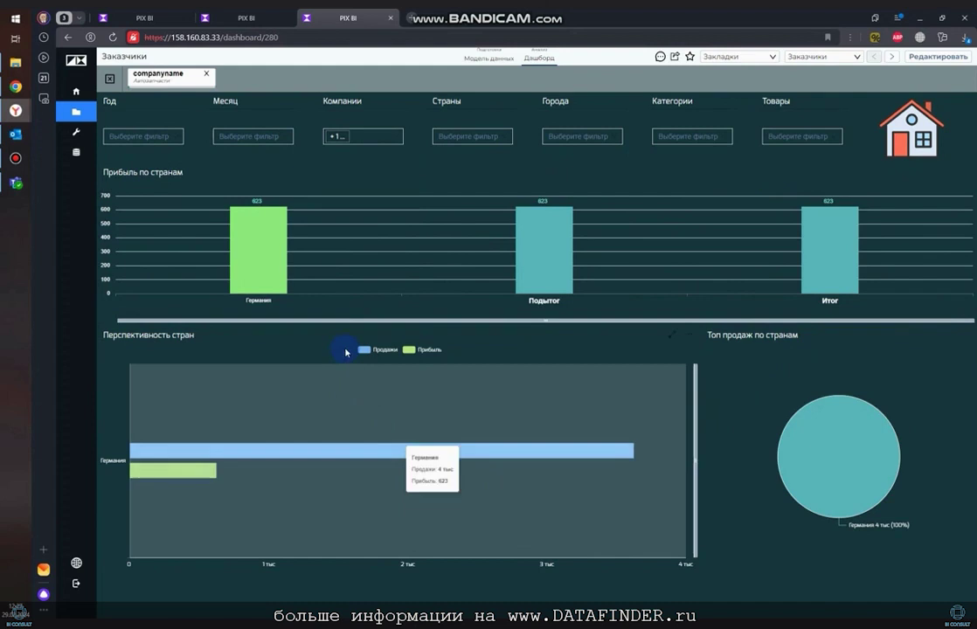
mouse_move(436, 216)
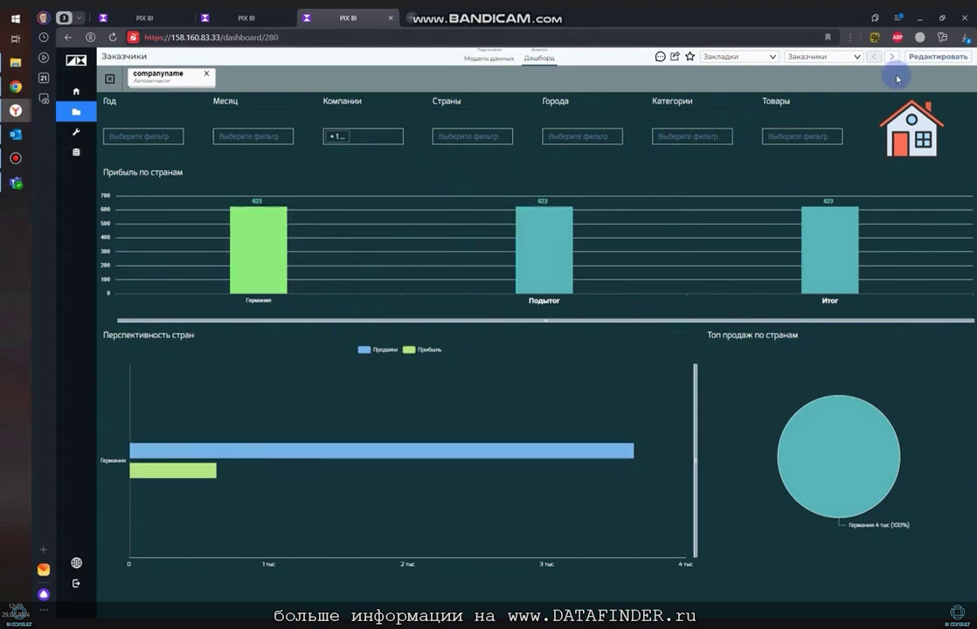
Switch to the Товары dashboard and save the current filter selection as a new bookmark named Тест
click(907, 138)
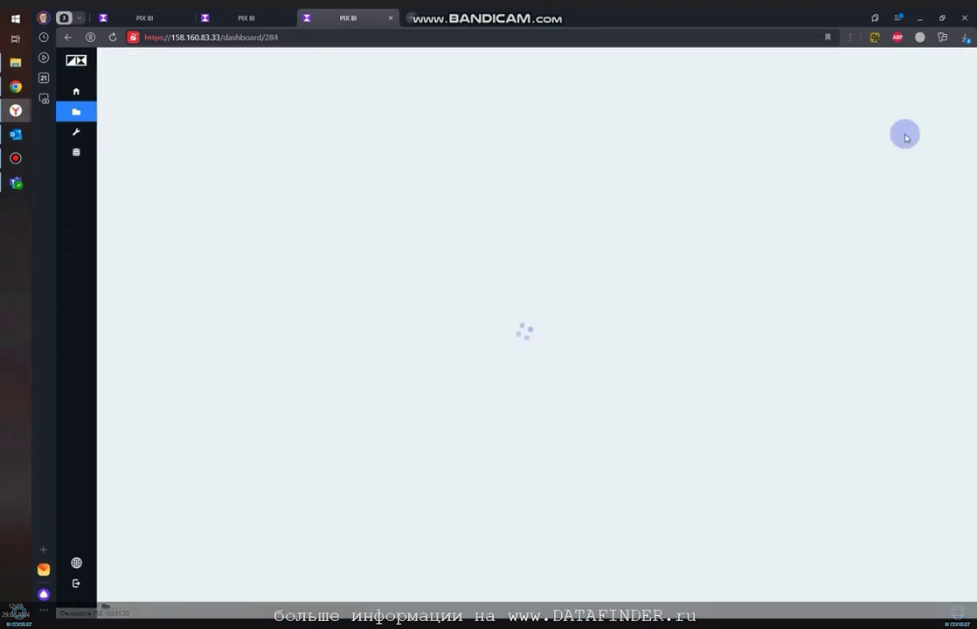
click(518, 201)
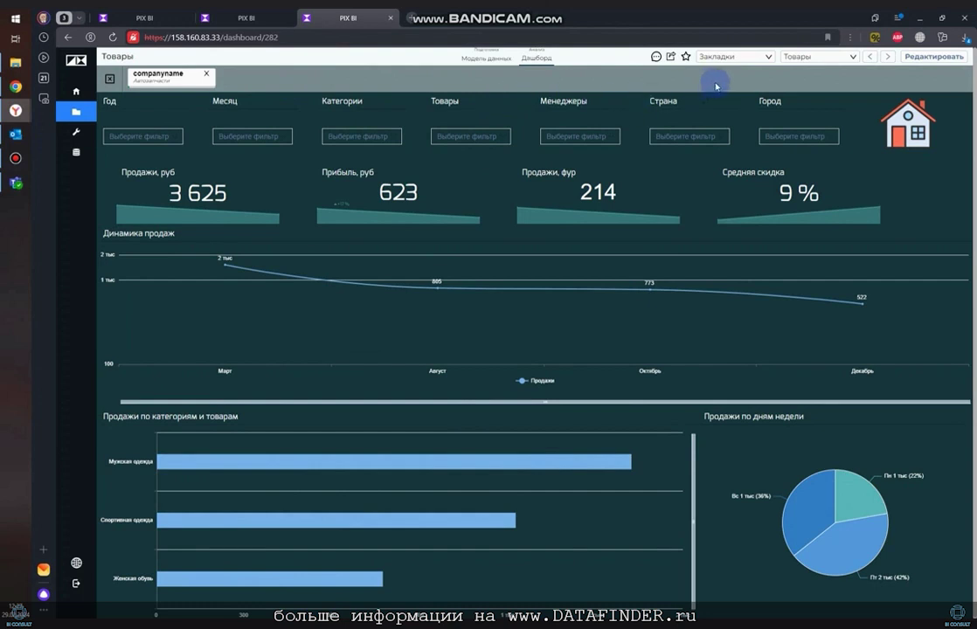
click(770, 58)
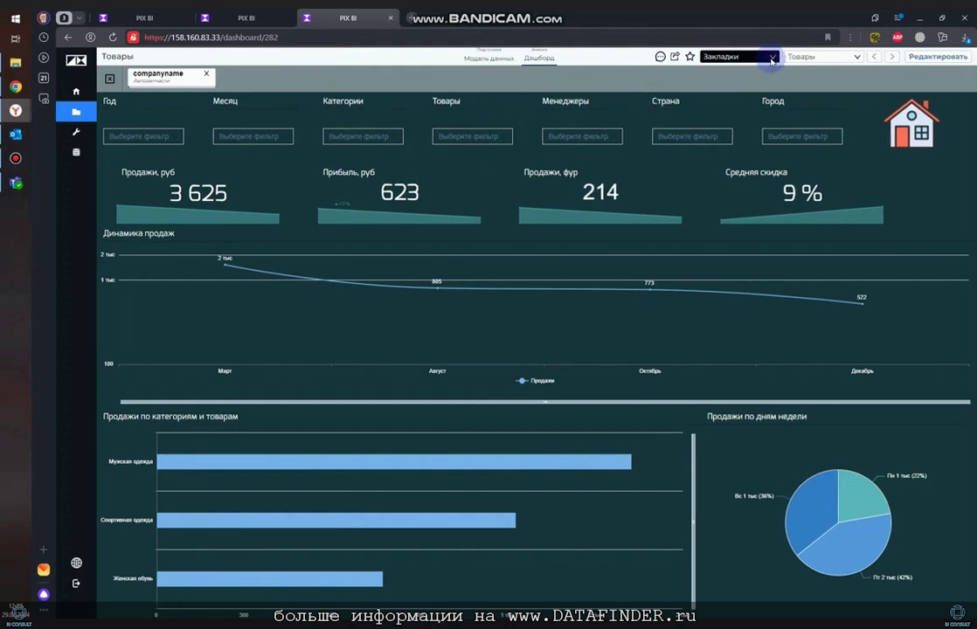
click(724, 78)
click(482, 148)
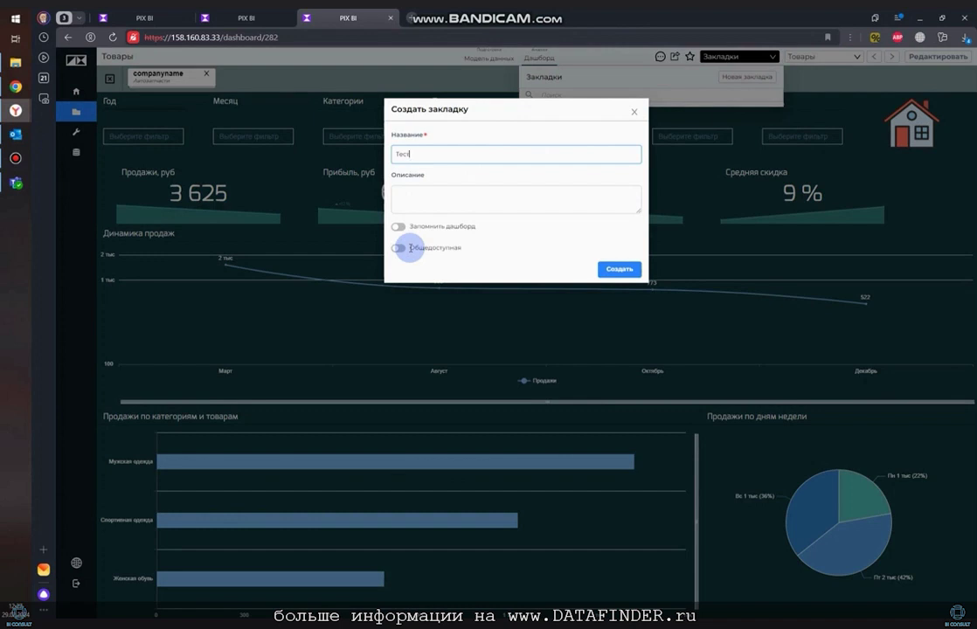
click(617, 269)
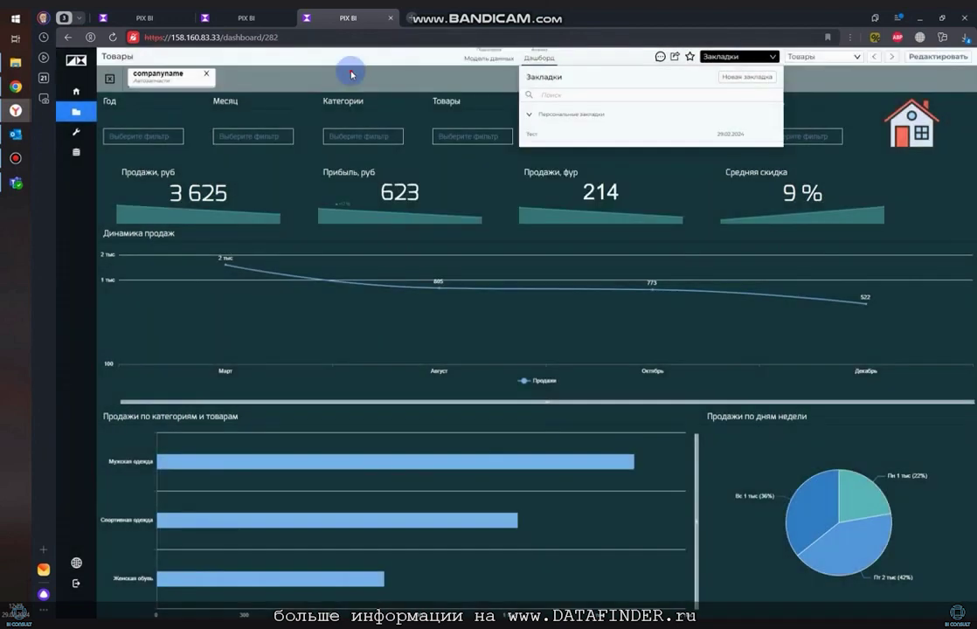
Clear the companyname filter on the Товары dashboard, then reapply it with the Тест bookmark
click(207, 75)
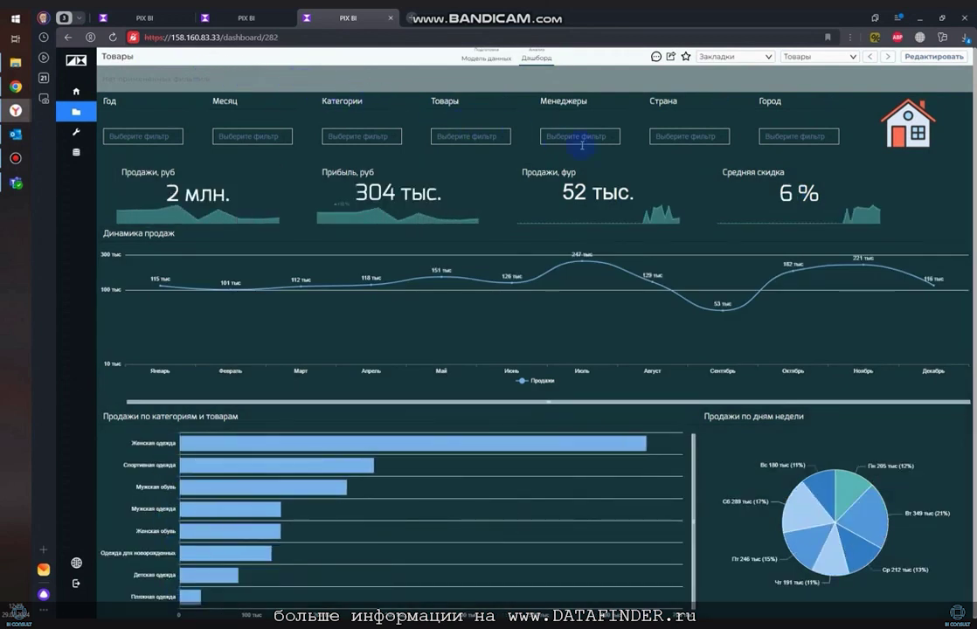
click(736, 57)
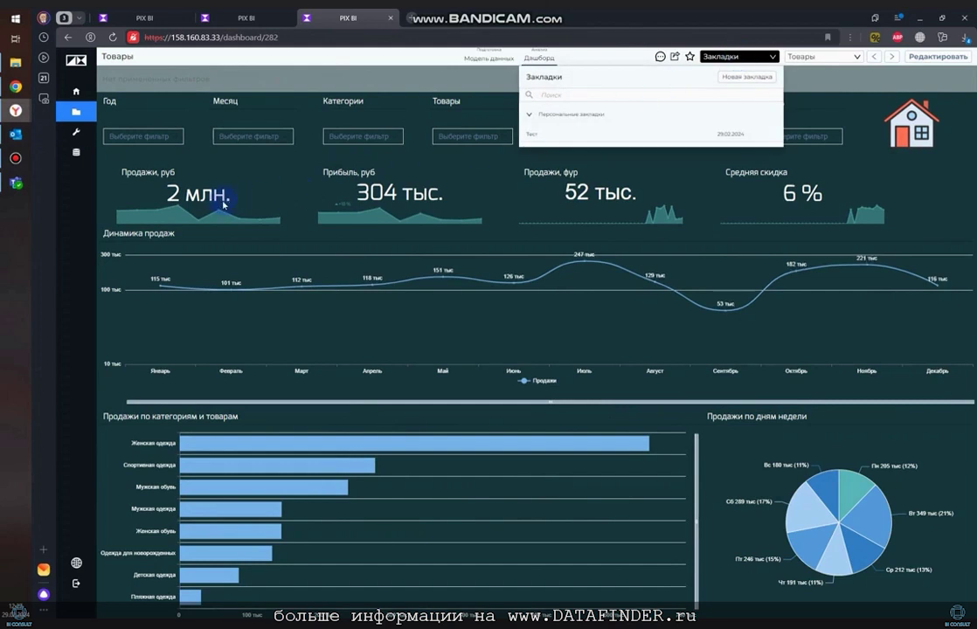
click(540, 138)
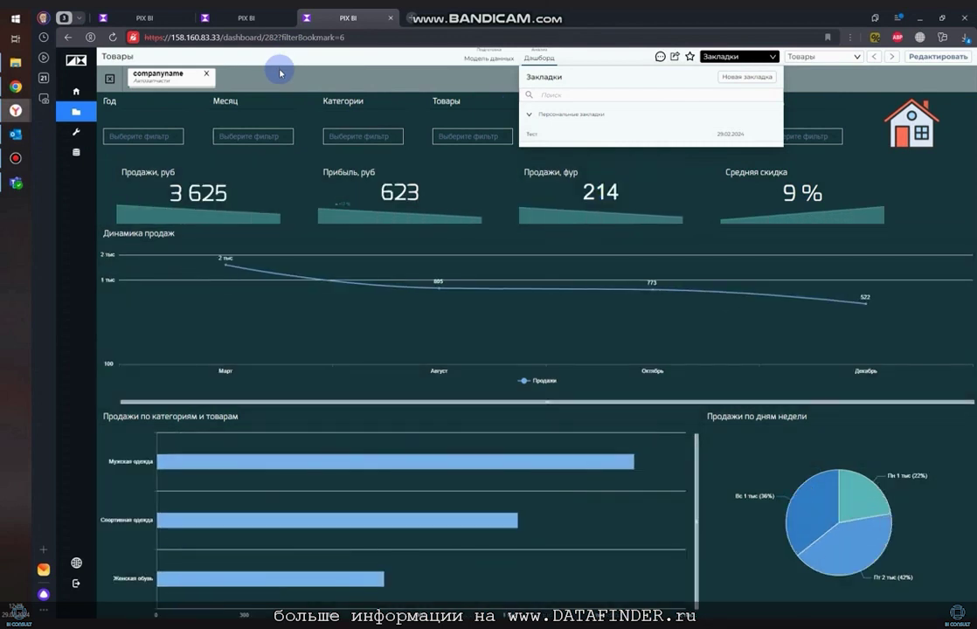
click(280, 73)
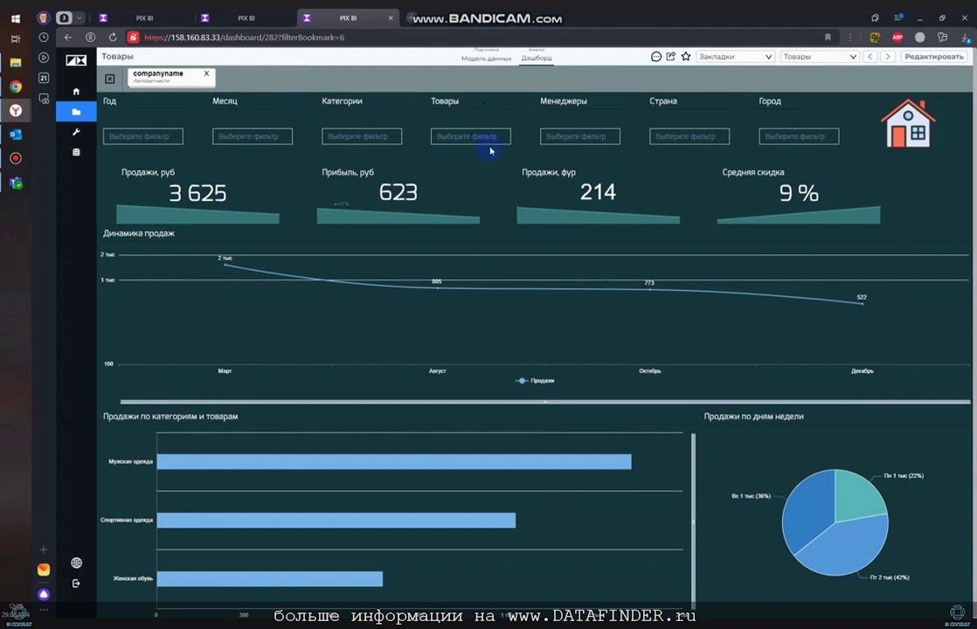
Open the Менеджеры dashboard and use the Продажи table's constructor to hide the Товар column and show it again
click(891, 128)
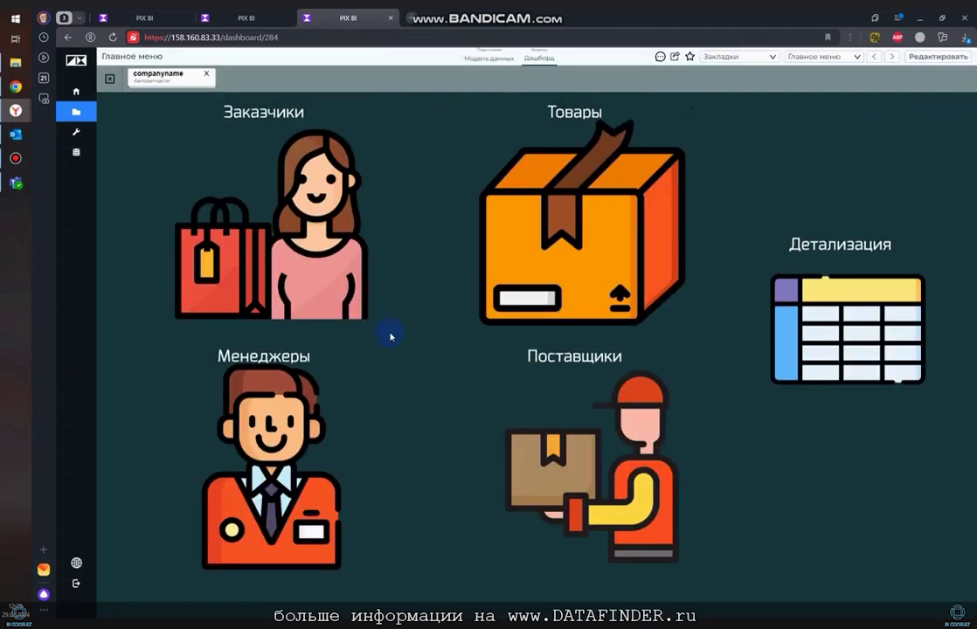
click(291, 430)
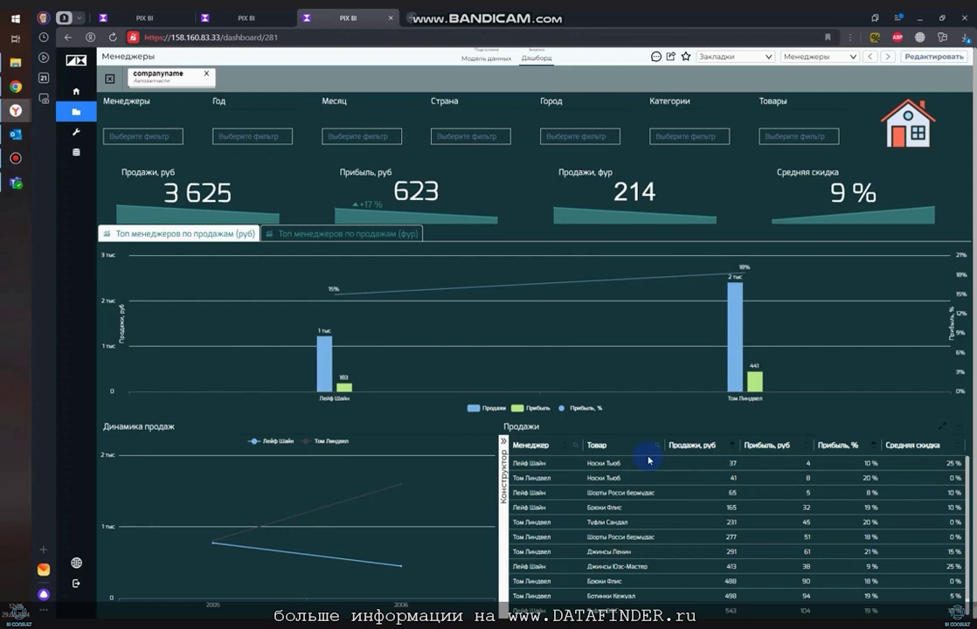
click(503, 441)
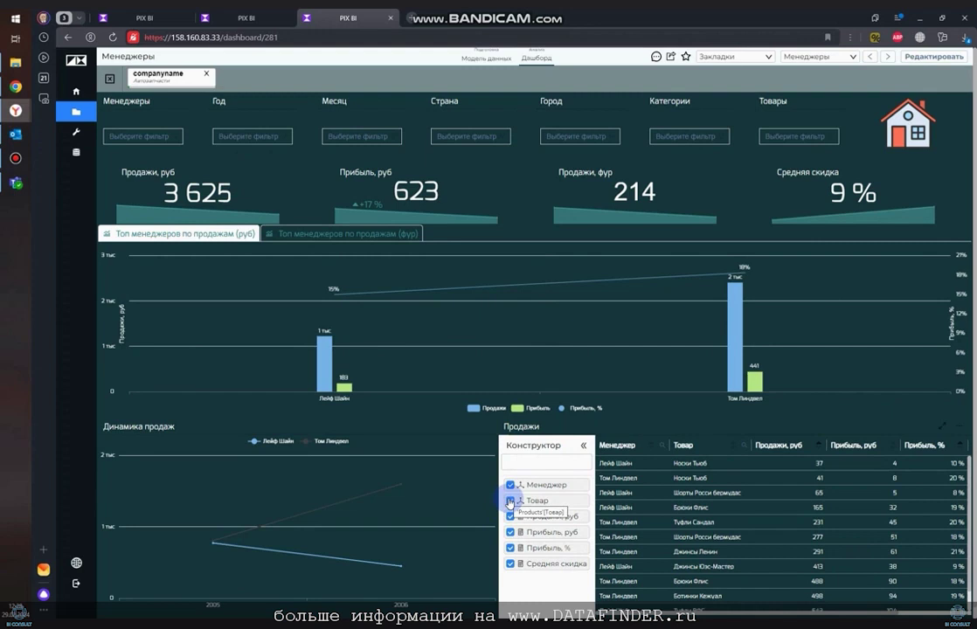
click(509, 502)
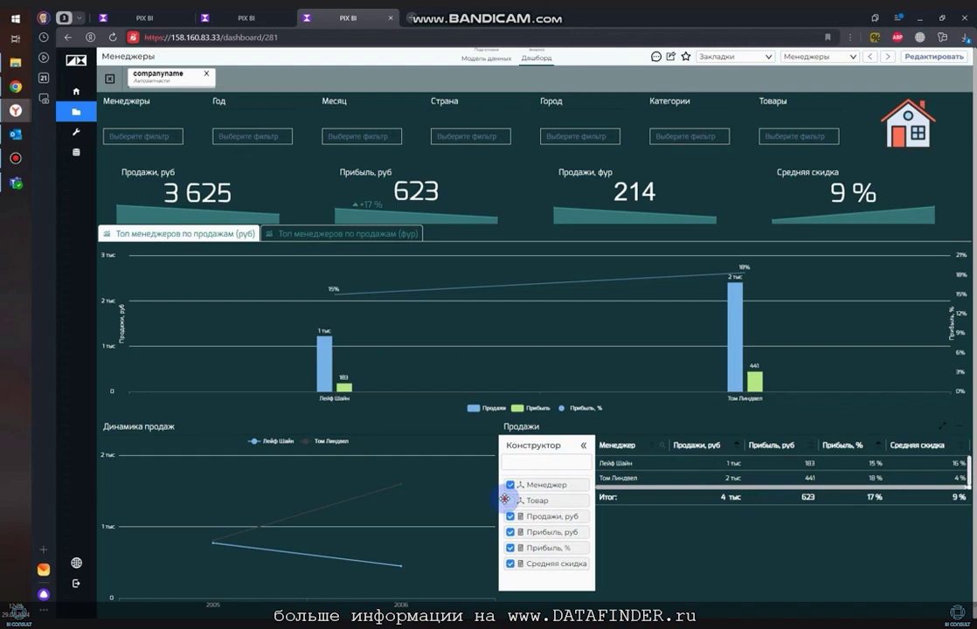
click(509, 500)
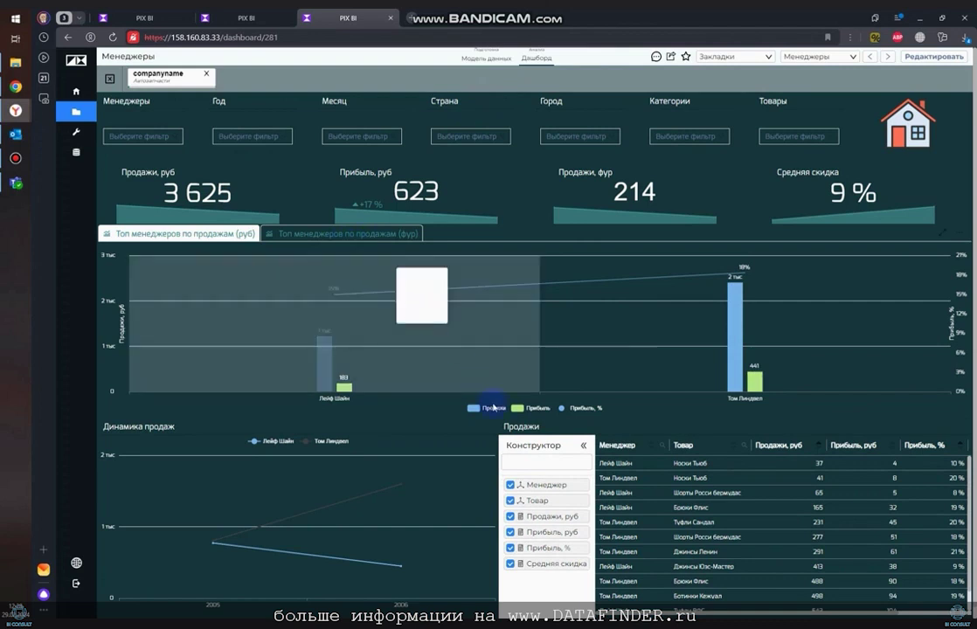
click(583, 445)
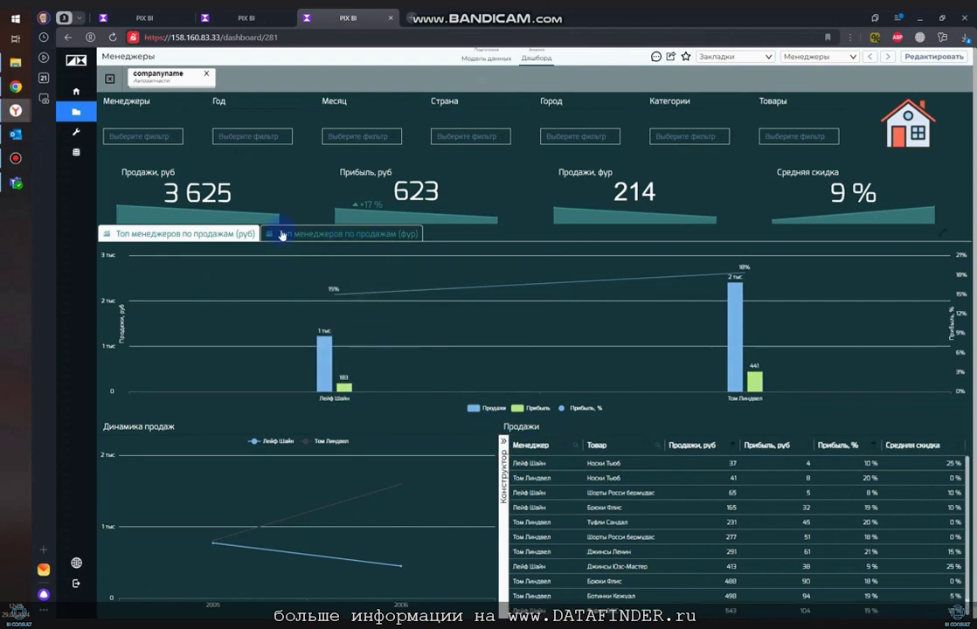
View the top managers chart by sales in фур and return to the version in rubles
click(283, 233)
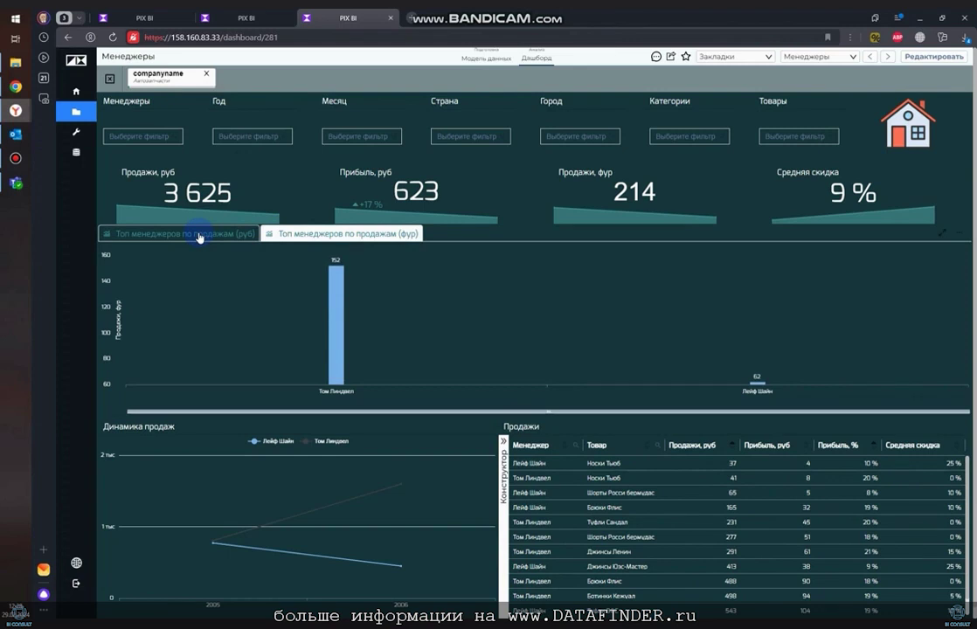
click(199, 234)
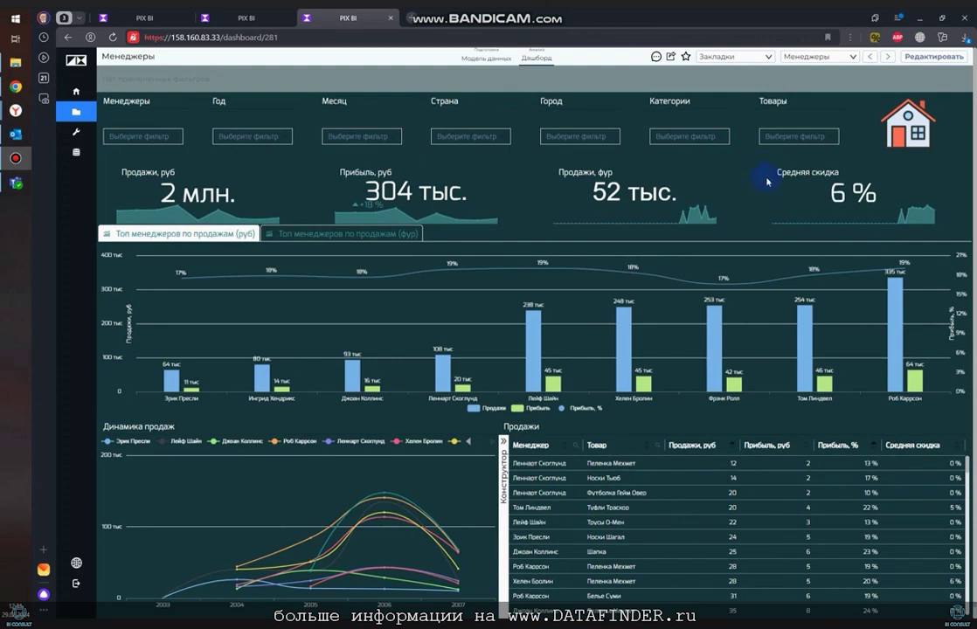
Edit the Менеджеры dashboard, reviewing and accepting the Прибыль, % formula of the Продажи table, and save the dashboard
click(933, 56)
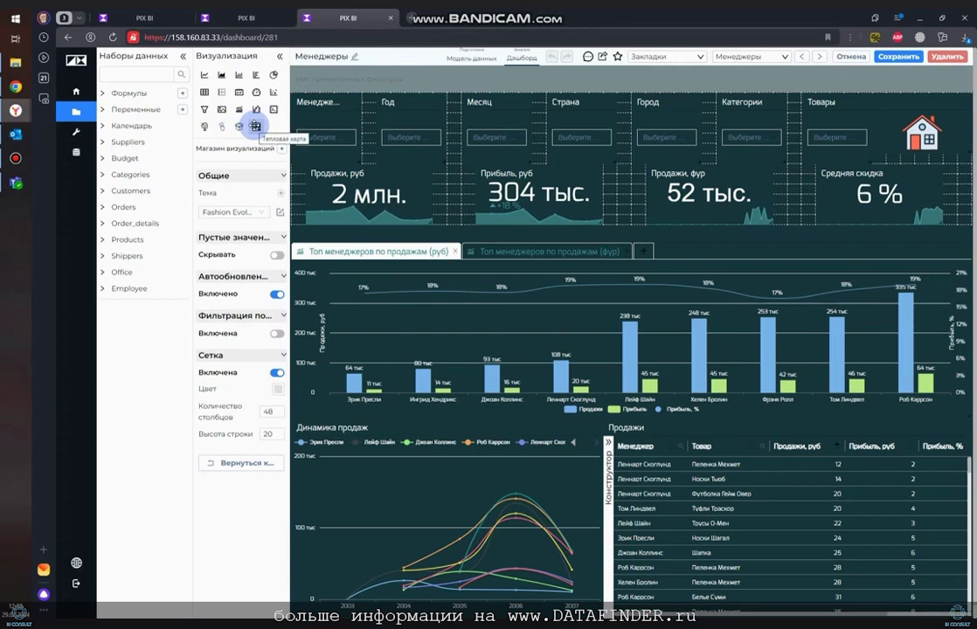
drag(643, 445, 171, 371)
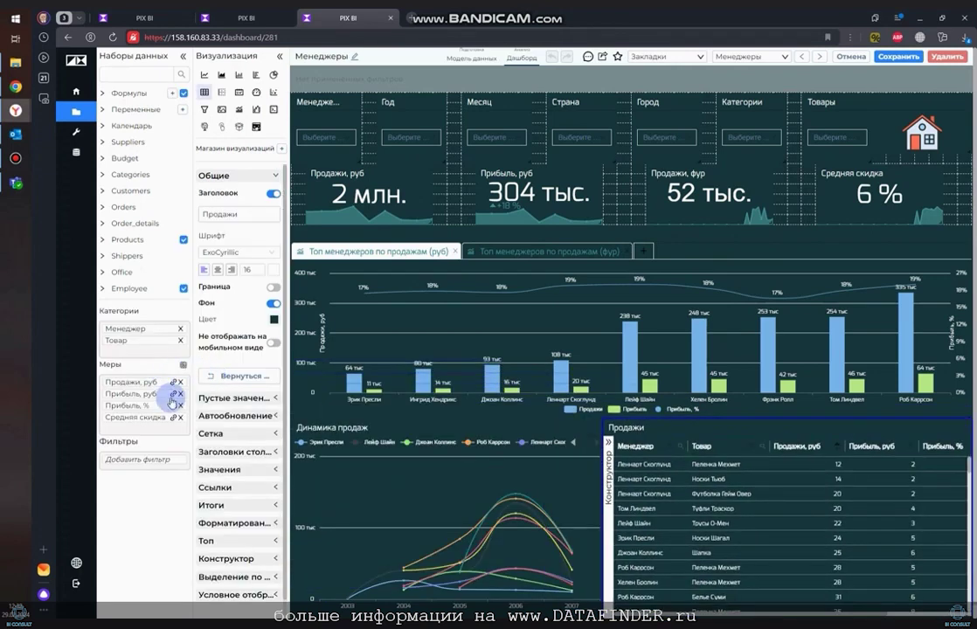
click(173, 405)
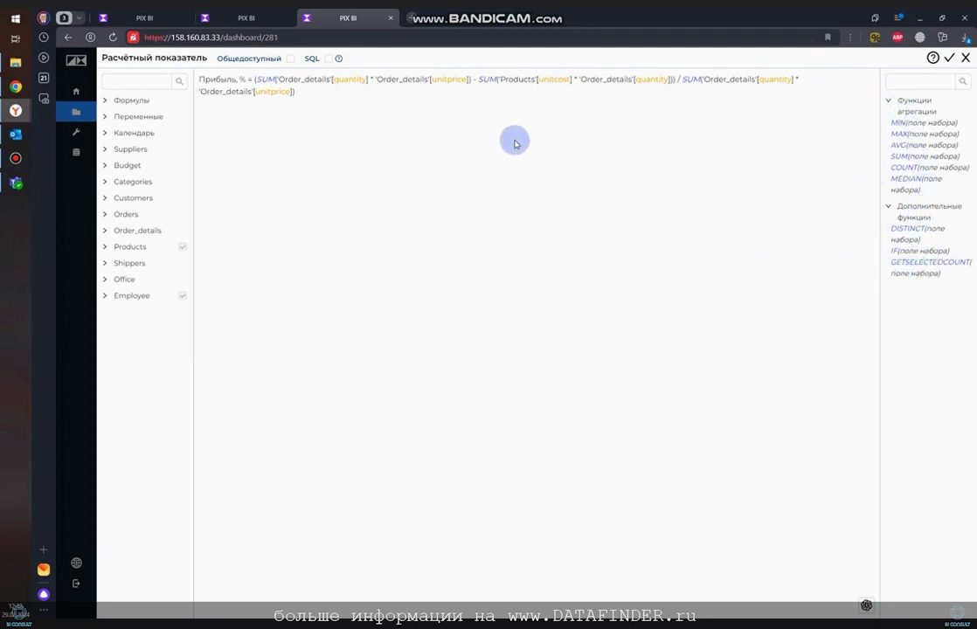
click(439, 93)
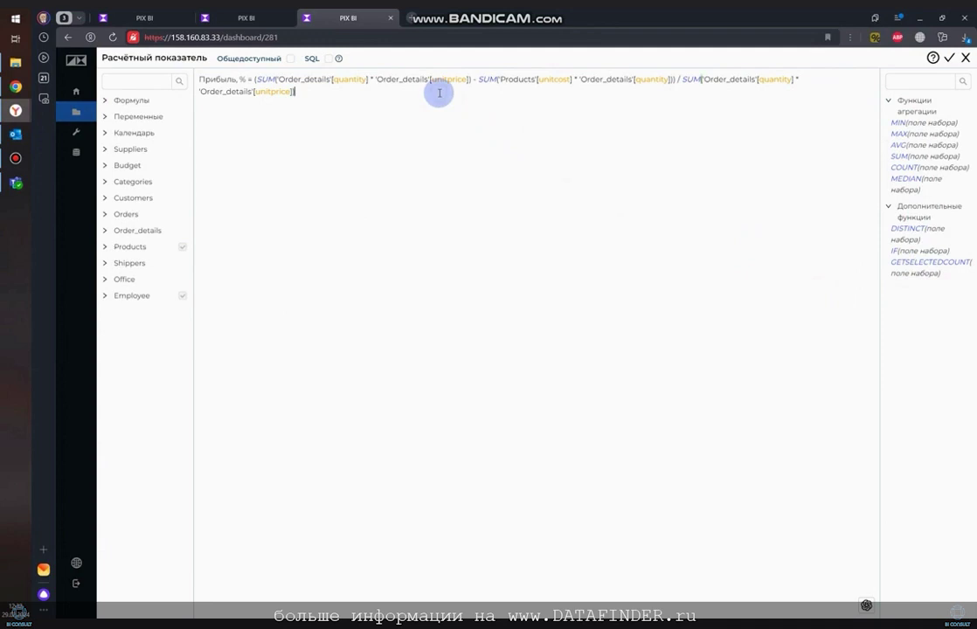
click(949, 58)
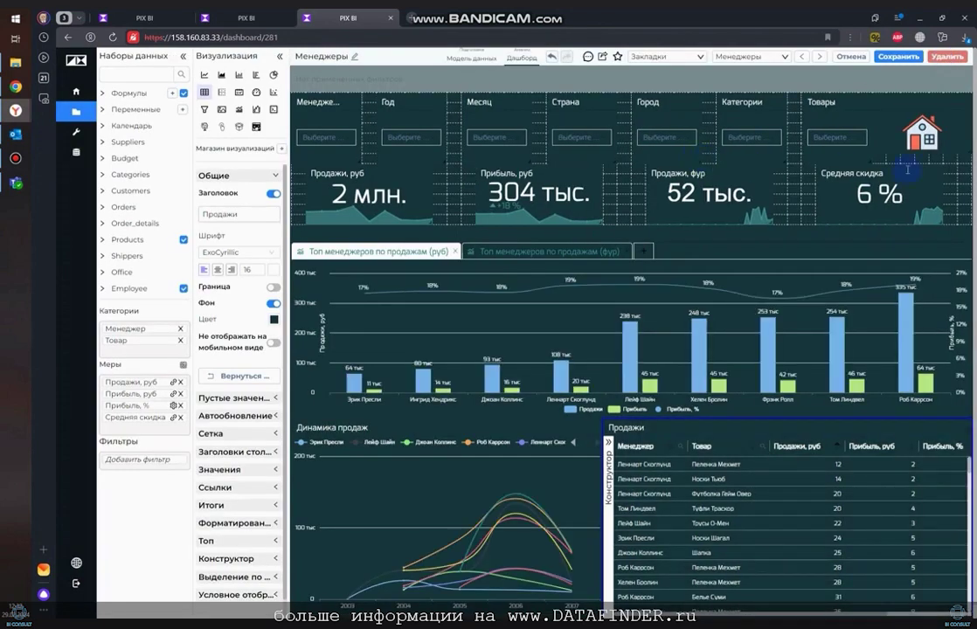
click(898, 56)
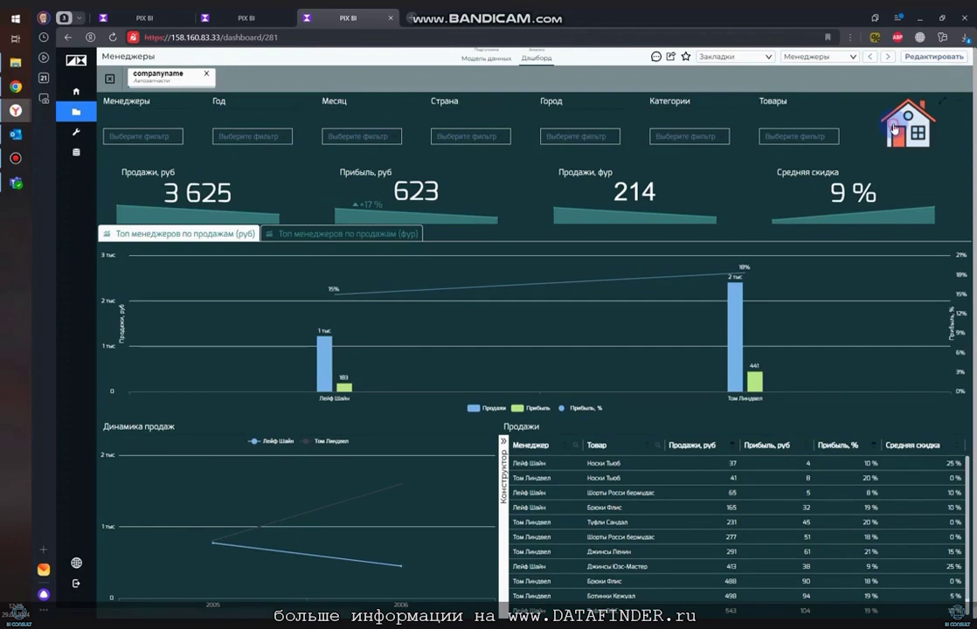
Open the Поставщики dashboard and remove the companyname filter to view its charts for all companies
click(878, 131)
click(608, 409)
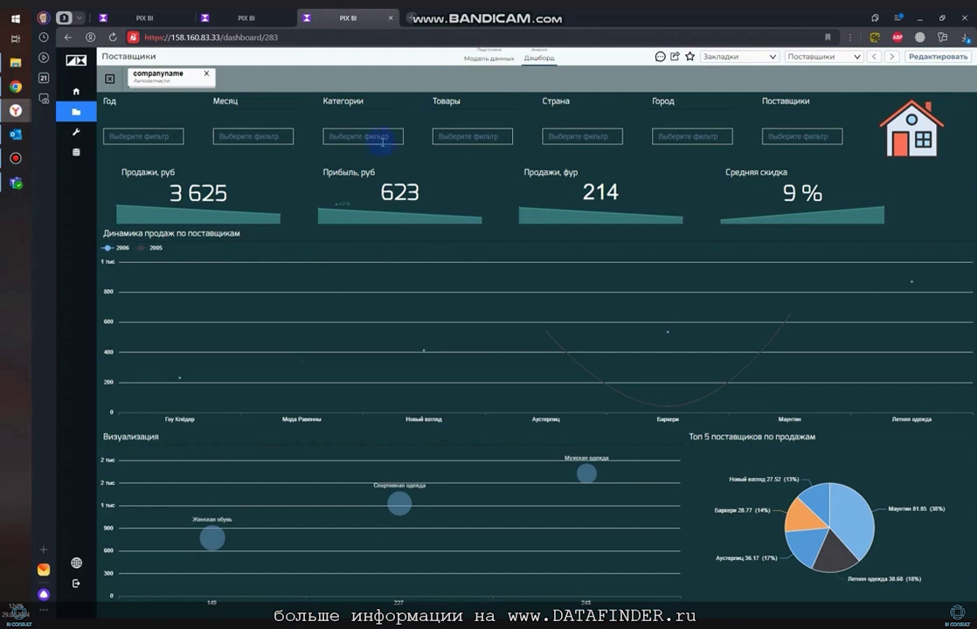
click(179, 76)
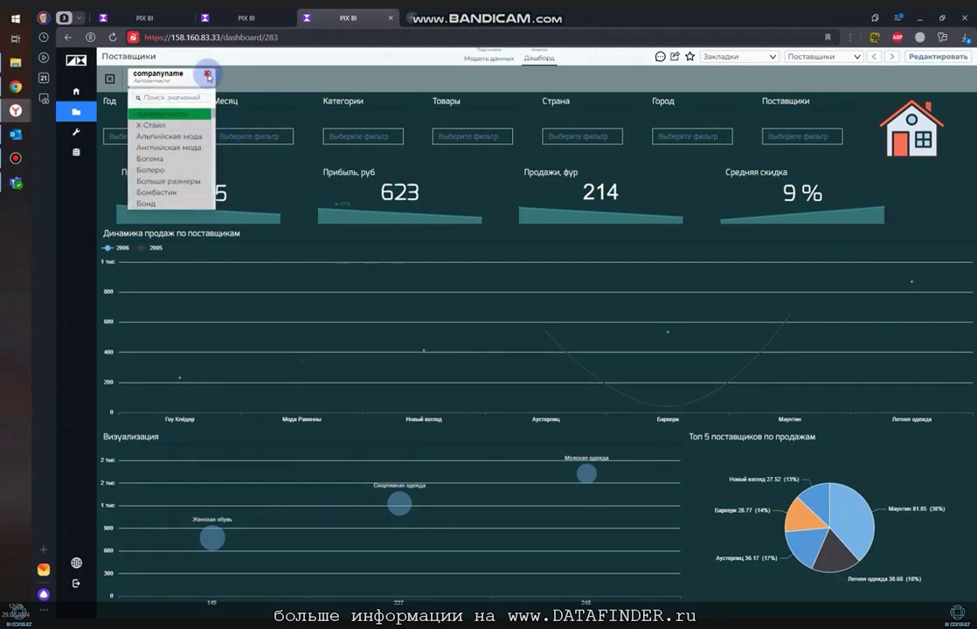
click(207, 75)
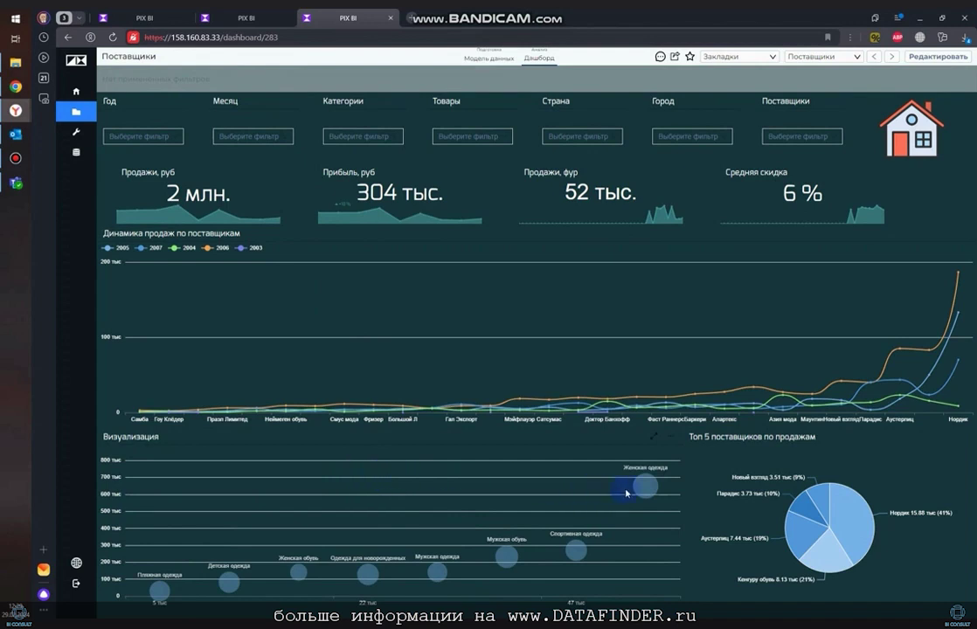
mouse_move(647, 496)
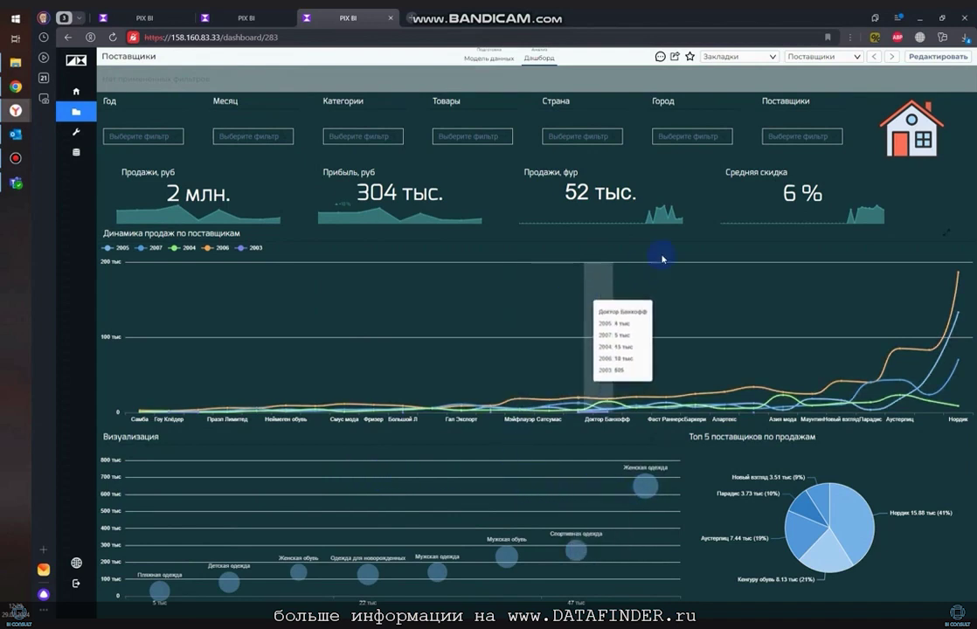
Go to the Детализация dashboard and filter the companies by Болеро and Больше размеры
click(933, 133)
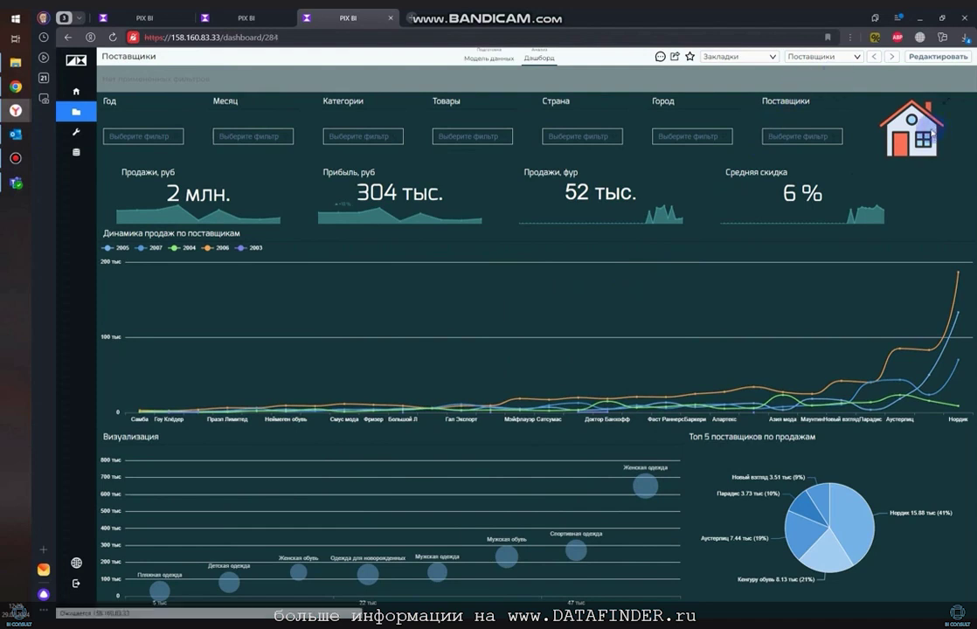
click(811, 315)
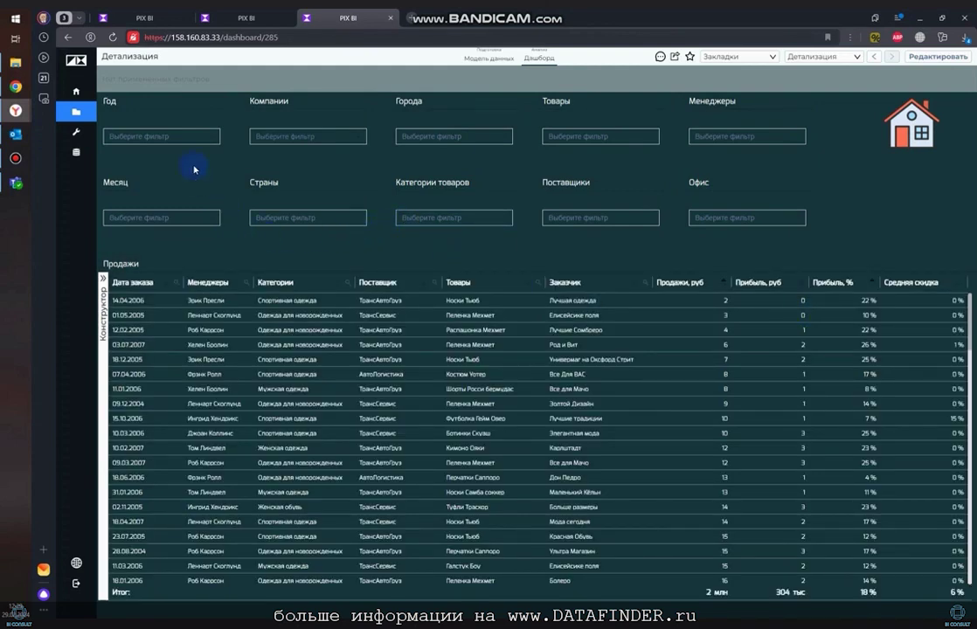
click(338, 141)
click(289, 247)
click(291, 263)
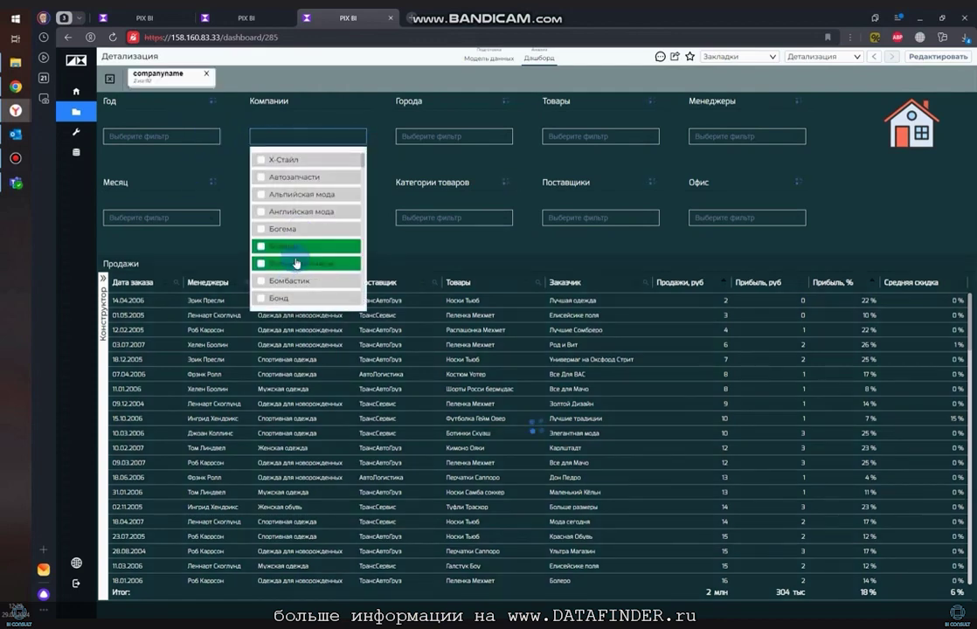
Filter the products by Ботинки Уокинг, Ботинки Данске and Ботинки Айно on the Детализация dashboard
click(585, 139)
click(578, 261)
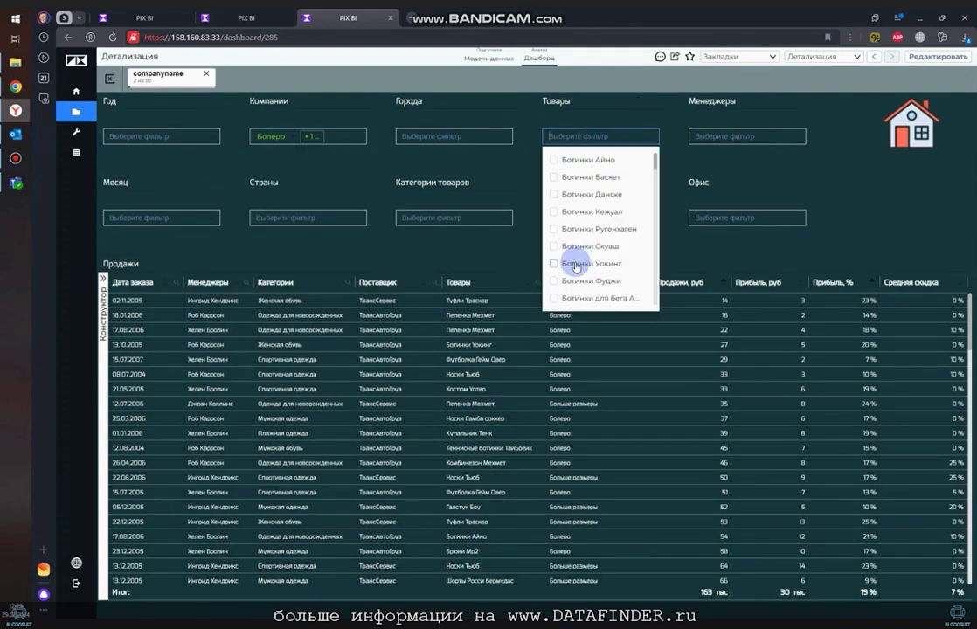
click(572, 194)
click(572, 161)
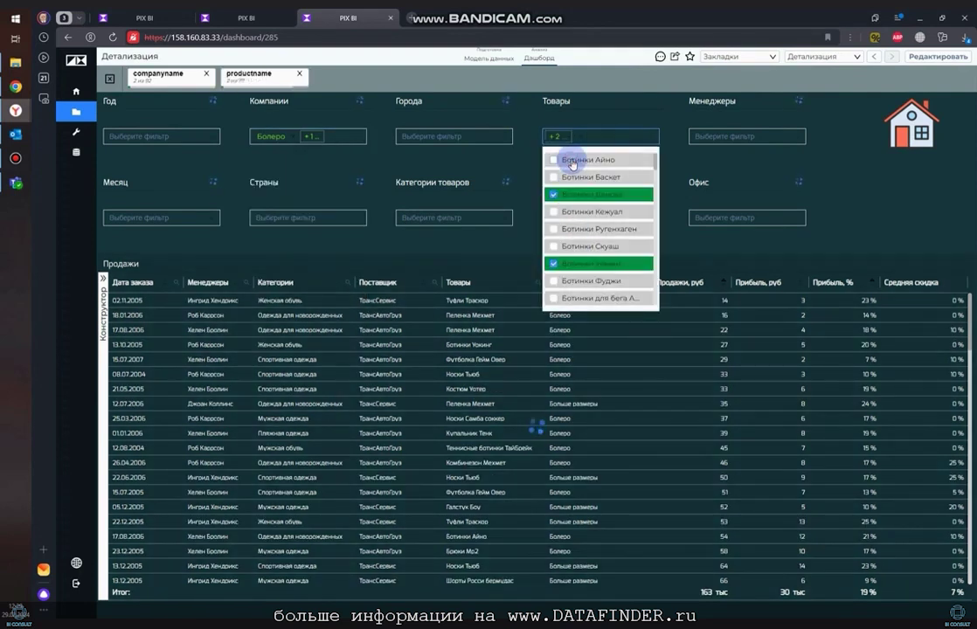
click(873, 212)
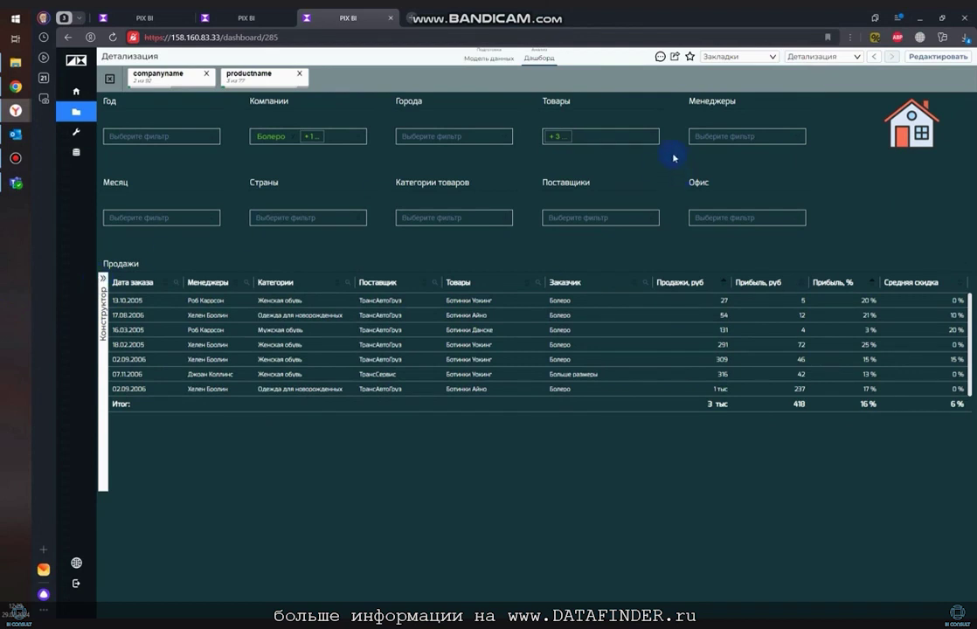
Post the comment "Исправьте фильтры!" on the Детализация dashboard
click(659, 58)
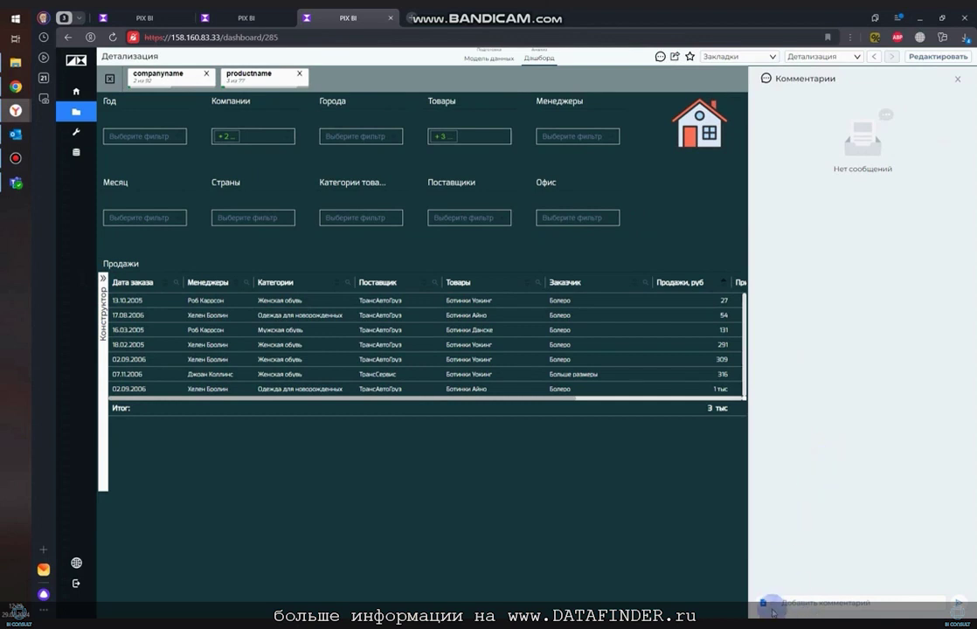
click(796, 602)
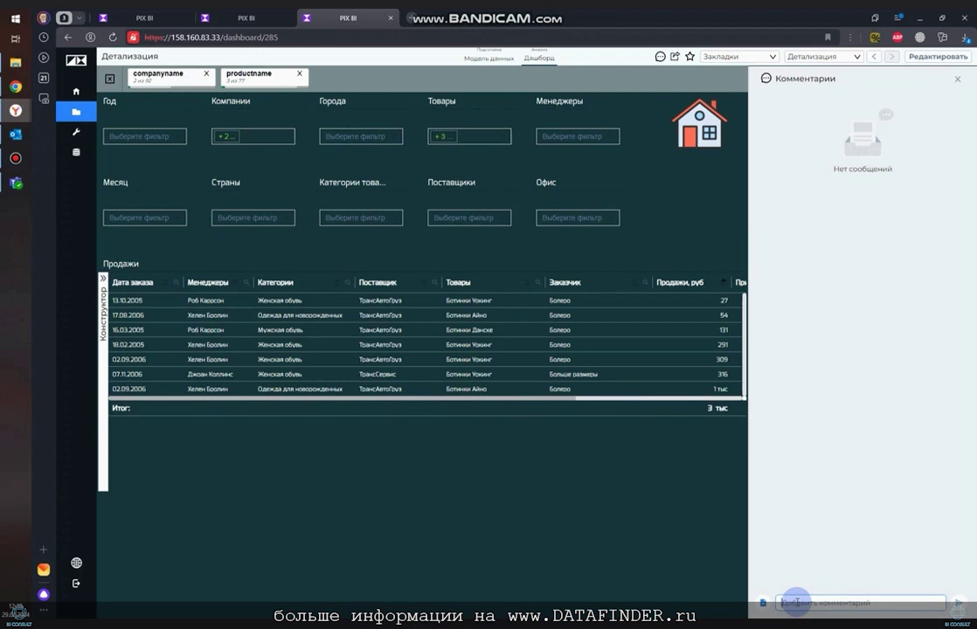
text(Исправьте фильтры!)
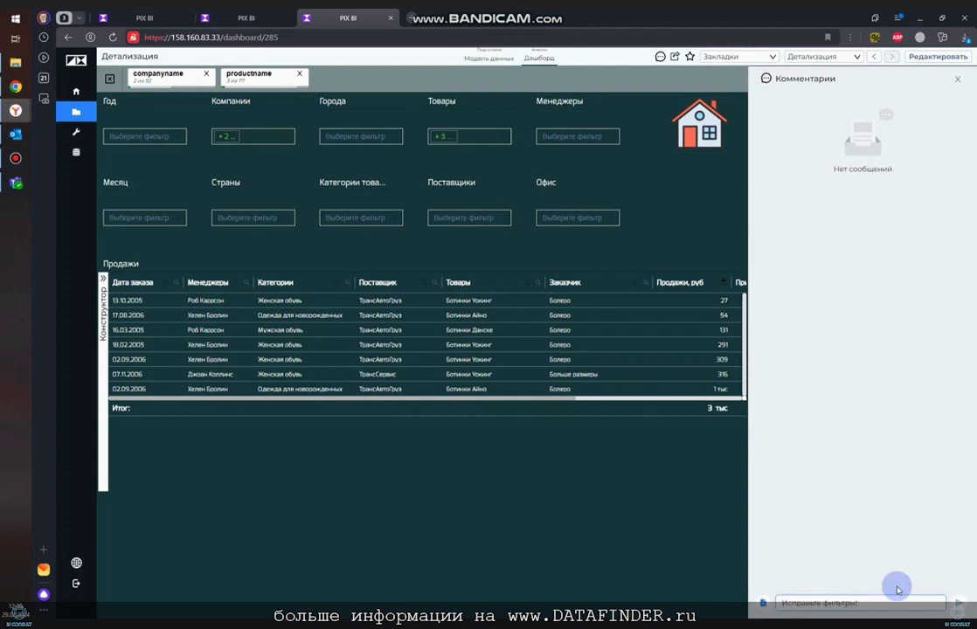
click(955, 599)
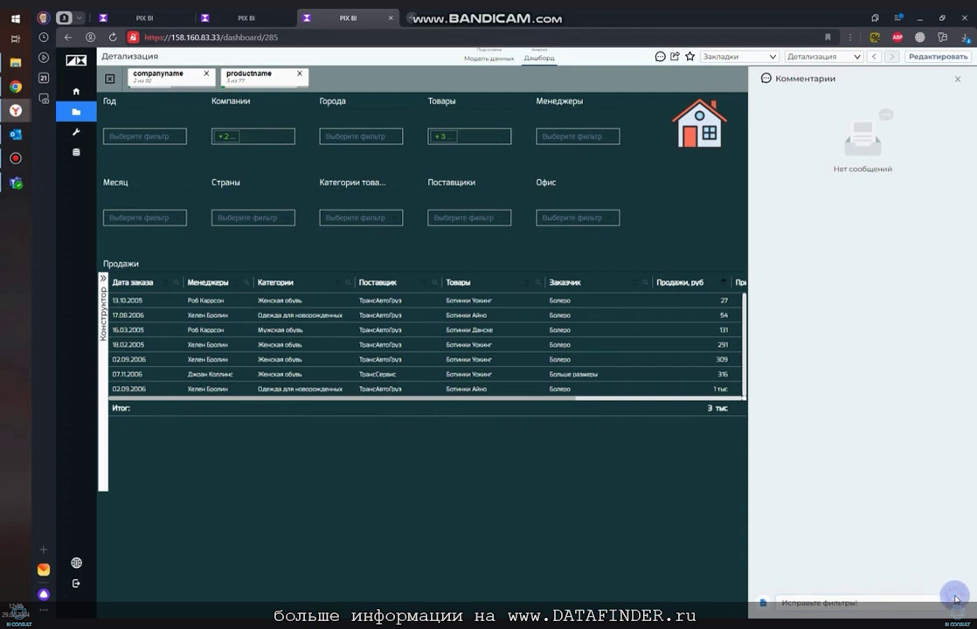